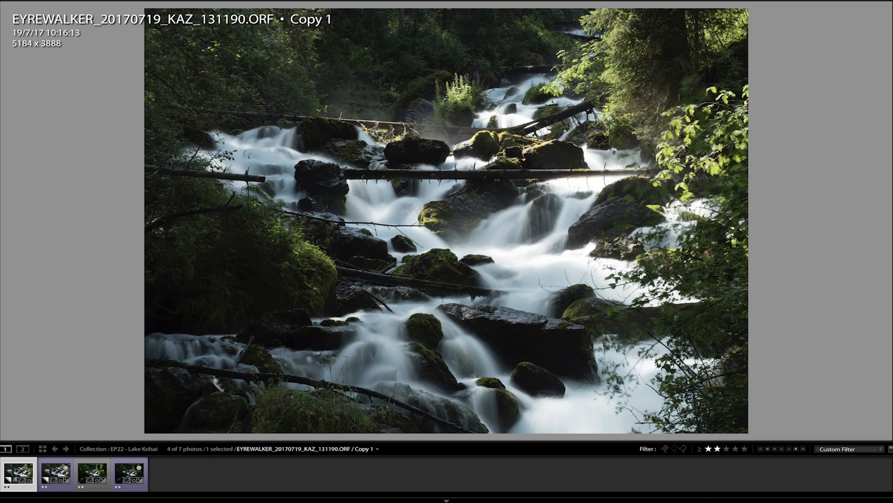
# Step: Compare the standard and high-resolution waterfall shots, 131190 and 131191, at full-frame size by alternating between them
pyautogui.press('Right')
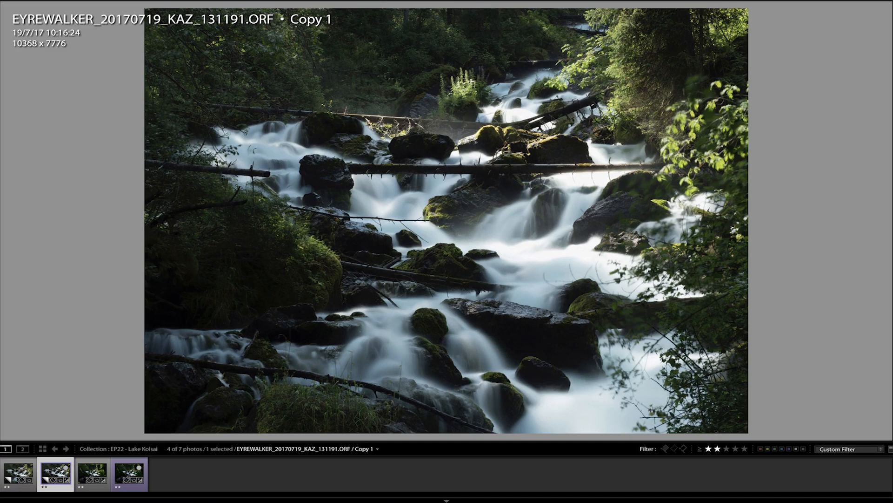
pyautogui.press('Left')
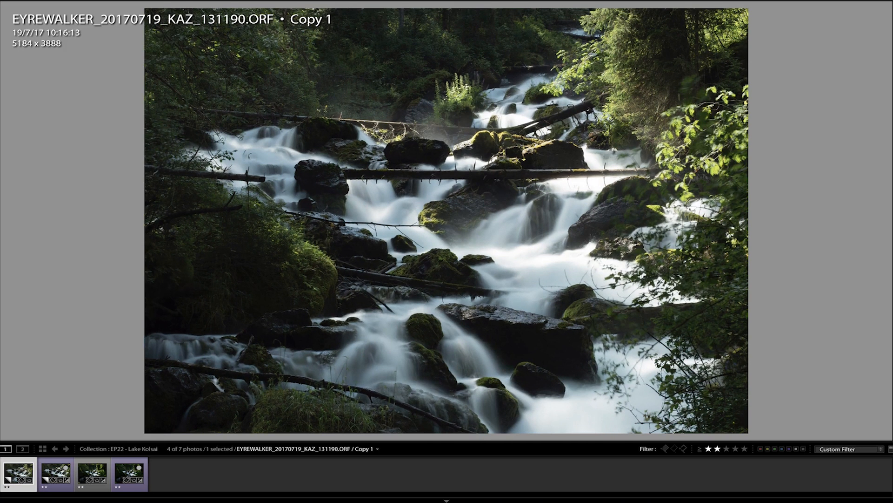
pyautogui.press('Right')
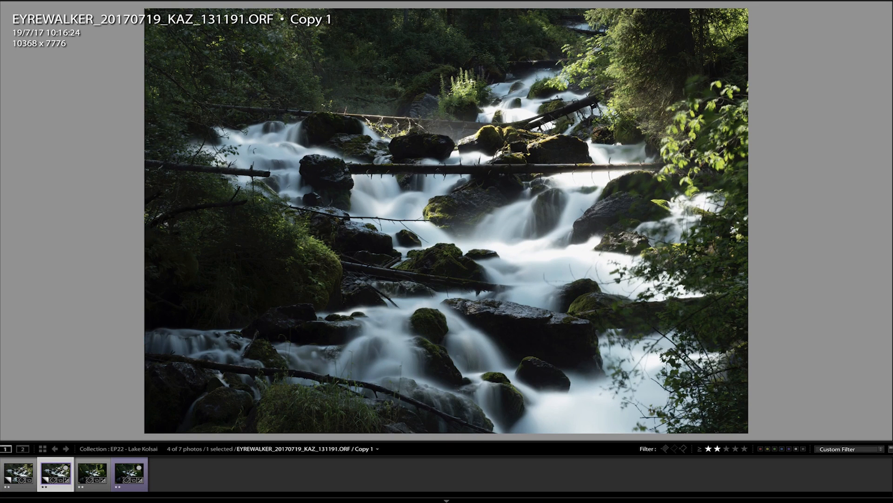
pyautogui.press('Left')
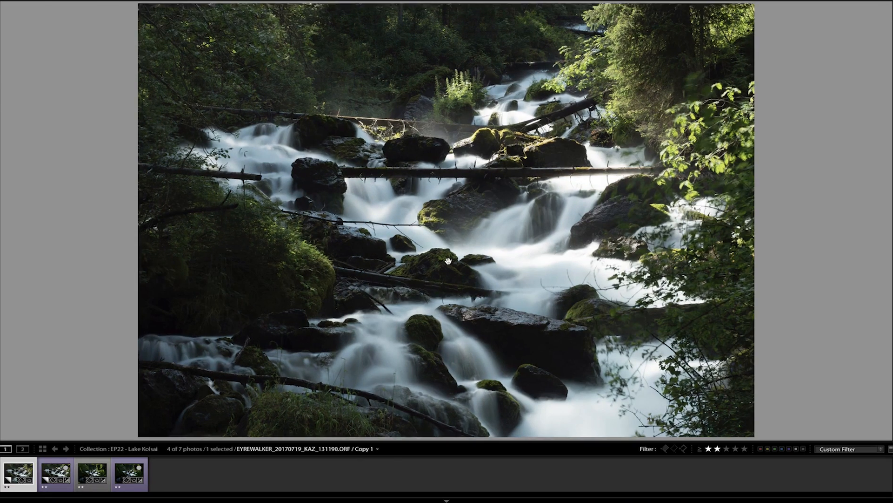
# Step: Examine the rocks, water, fallen logs and foliage of the 5184 x 3888 waterfall photo at close magnification
pyautogui.click(430, 211)
pyautogui.click(430, 211)
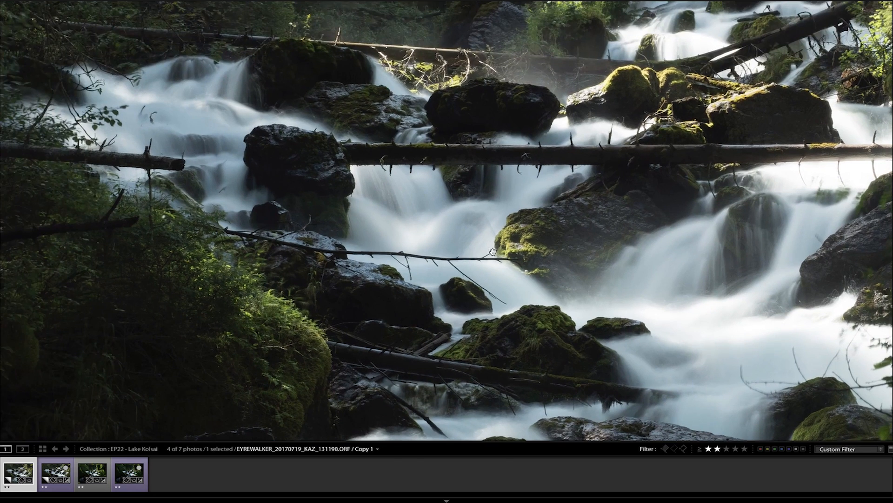
pyautogui.click(454, 269)
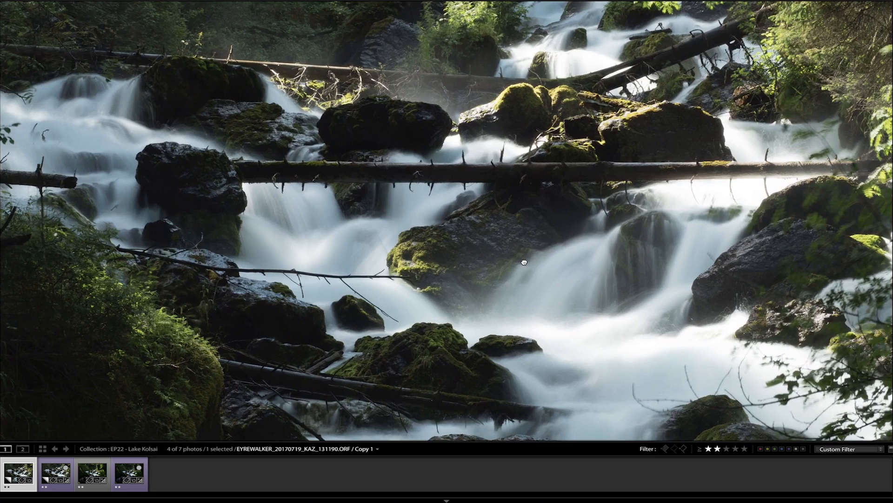
pyautogui.click(519, 263)
pyautogui.click(519, 264)
pyautogui.moveTo(371, 271); pyautogui.dragTo(470, 221)
pyautogui.moveTo(758, 309); pyautogui.dragTo(523, 278)
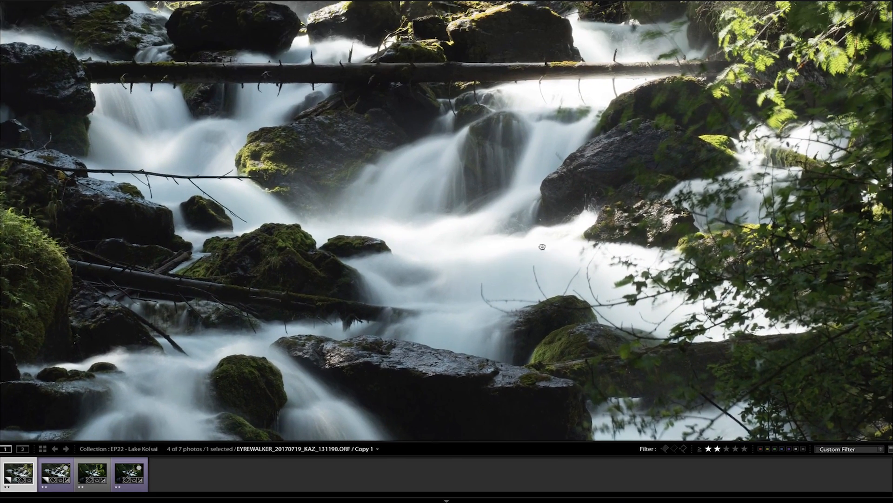
pyautogui.moveTo(542, 247); pyautogui.dragTo(511, 299)
pyautogui.moveTo(550, 187); pyautogui.dragTo(521, 233)
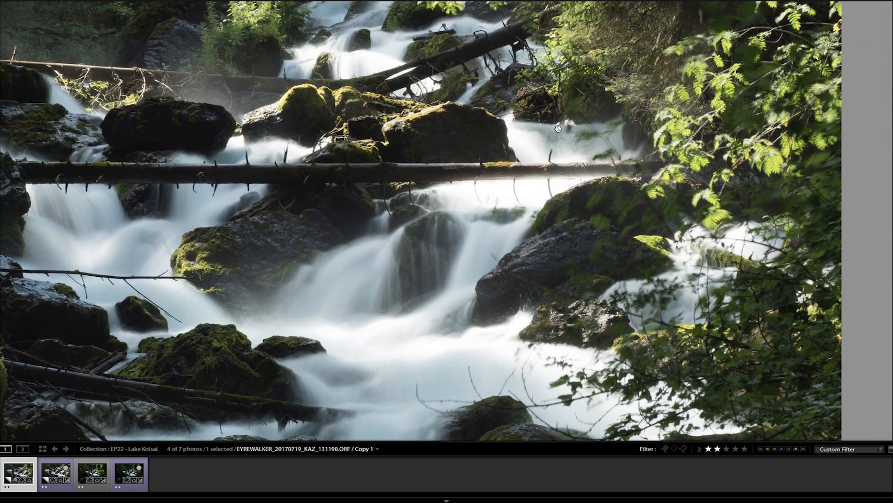
pyautogui.moveTo(521, 191); pyautogui.dragTo(563, 259)
pyautogui.moveTo(536, 138); pyautogui.dragTo(516, 258)
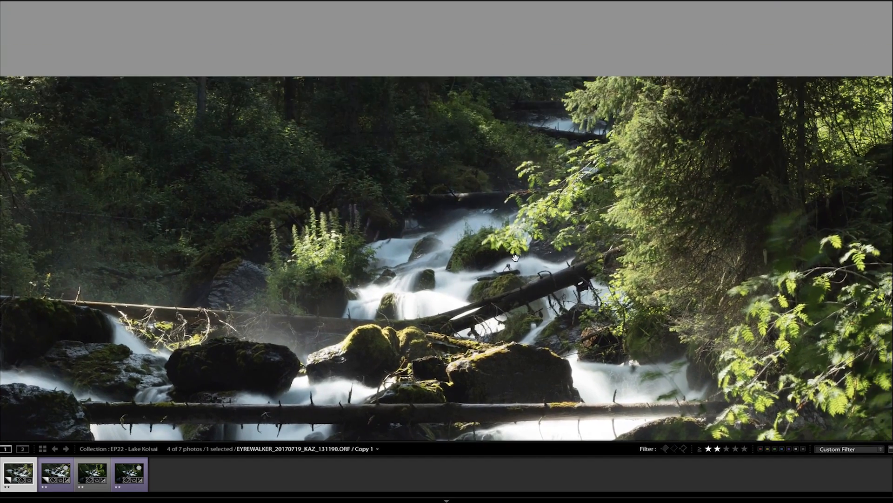
pyautogui.moveTo(333, 359); pyautogui.dragTo(508, 250)
pyautogui.moveTo(468, 282); pyautogui.dragTo(547, 150)
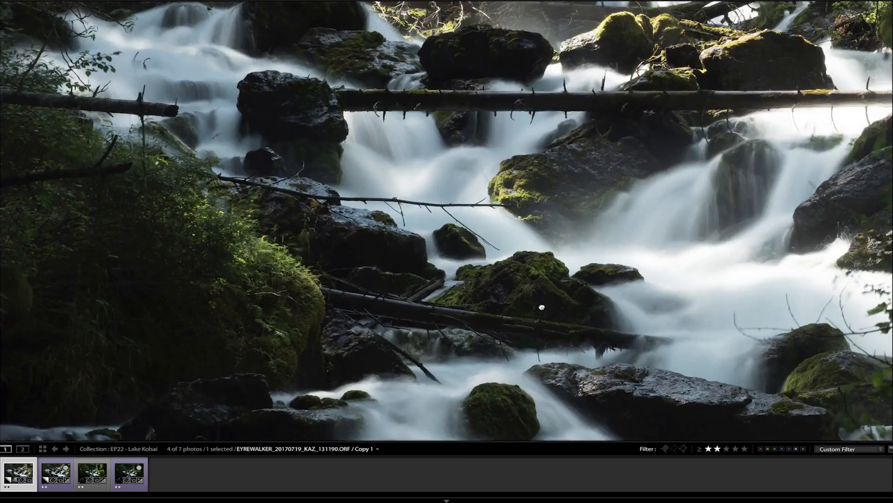
pyautogui.moveTo(542, 307); pyautogui.dragTo(558, 123)
pyautogui.moveTo(568, 297); pyautogui.dragTo(451, 480)
pyautogui.moveTo(551, 235); pyautogui.dragTo(682, 206)
# Step: Inspect the 10368 x 7776 waterfall photo up close, covering the mossy rocks, flowing water, logs and overhanging leaves
pyautogui.press('Right')
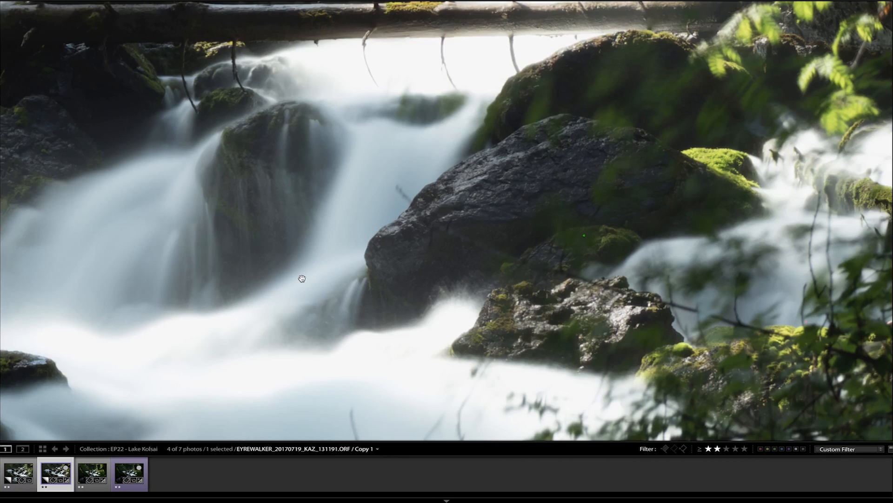
pyautogui.moveTo(258, 234); pyautogui.dragTo(411, 197)
pyautogui.moveTo(295, 223); pyautogui.dragTo(455, 179)
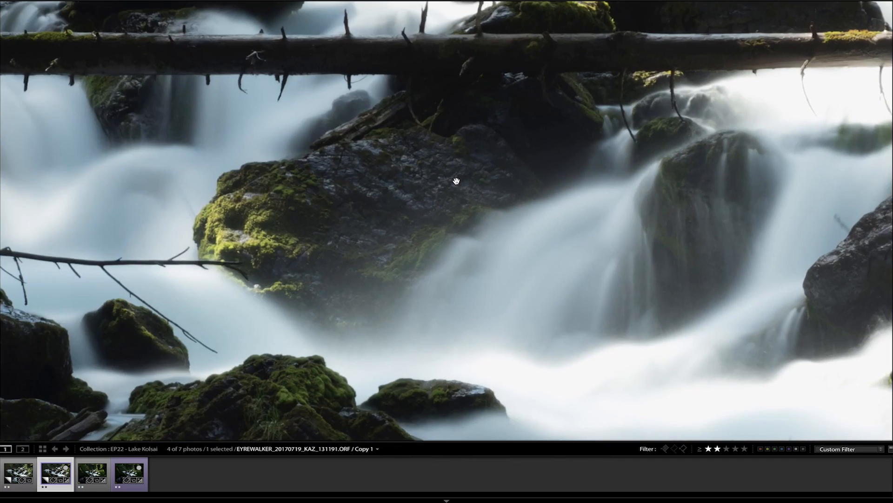
pyautogui.moveTo(371, 260); pyautogui.dragTo(423, 153)
pyautogui.moveTo(410, 273); pyautogui.dragTo(411, 182)
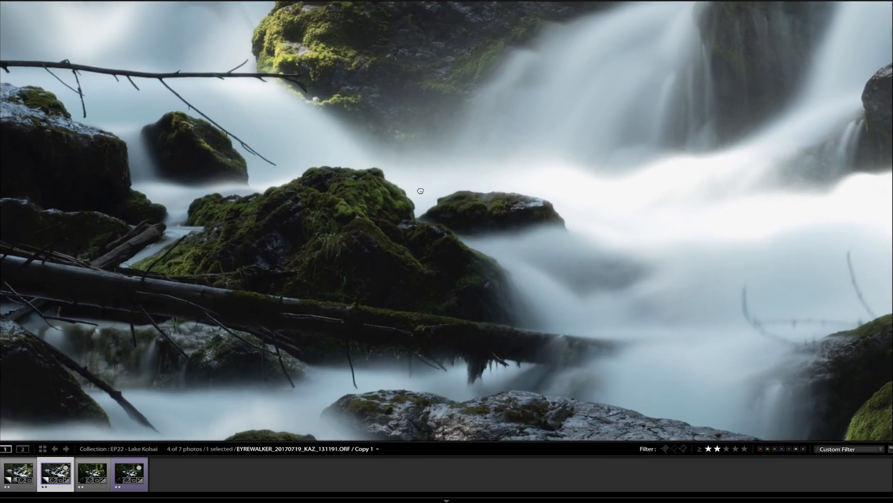
pyautogui.moveTo(449, 309); pyautogui.dragTo(530, 246)
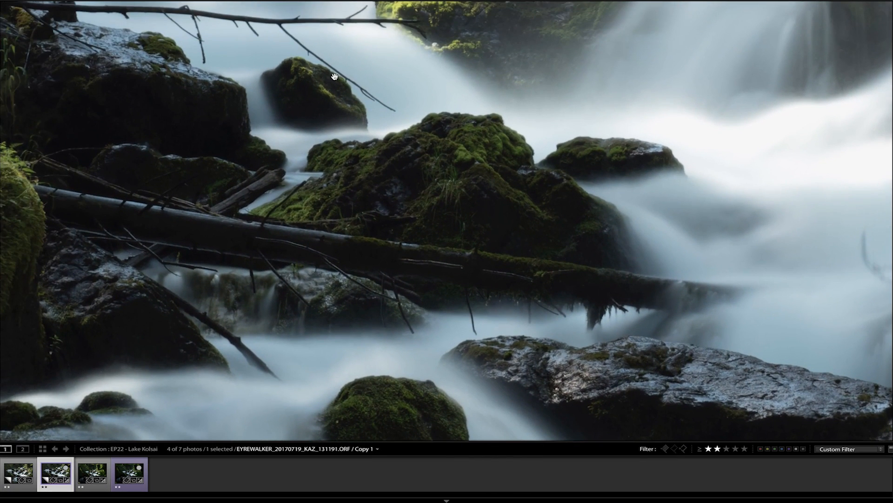
pyautogui.moveTo(379, 213); pyautogui.dragTo(398, 286)
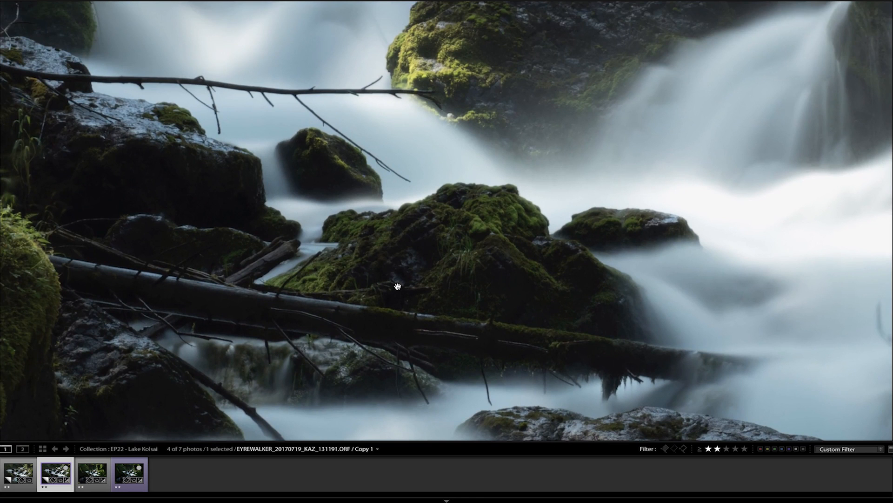
pyautogui.moveTo(550, 329); pyautogui.dragTo(350, 241)
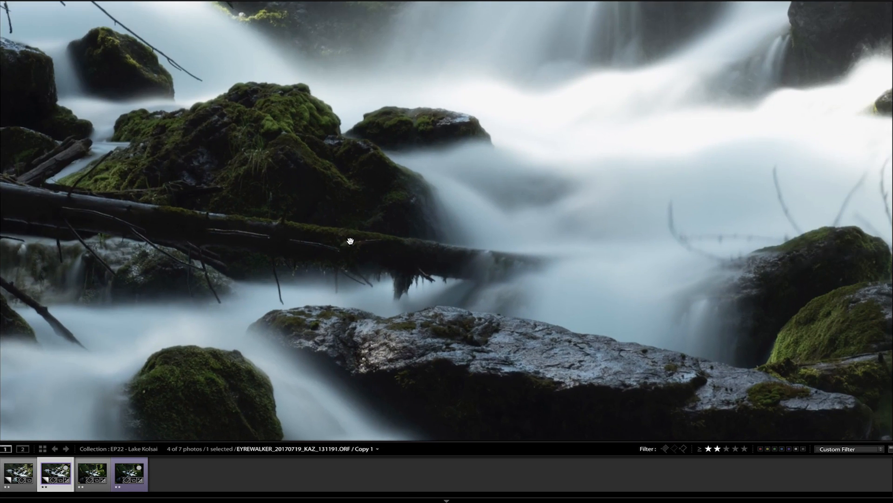
pyautogui.moveTo(591, 247); pyautogui.dragTo(425, 223)
pyautogui.moveTo(619, 203); pyautogui.dragTo(387, 268)
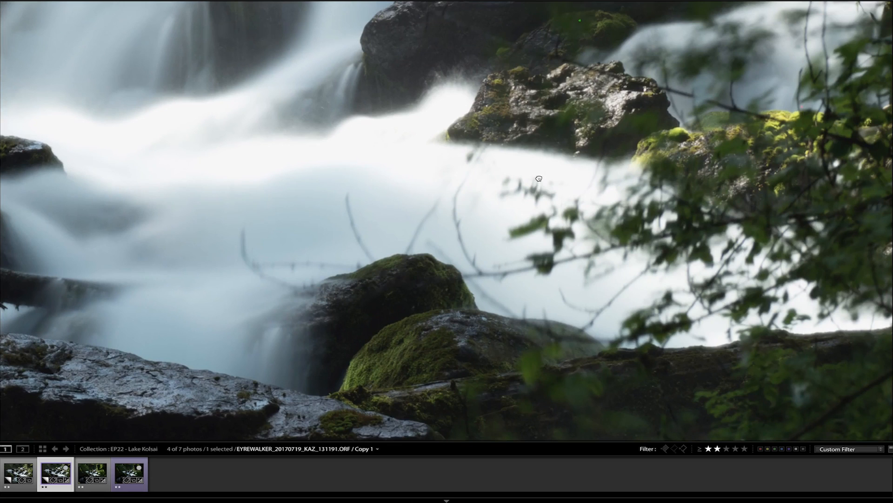
pyautogui.moveTo(541, 181); pyautogui.dragTo(507, 247)
pyautogui.moveTo(600, 150); pyautogui.dragTo(510, 282)
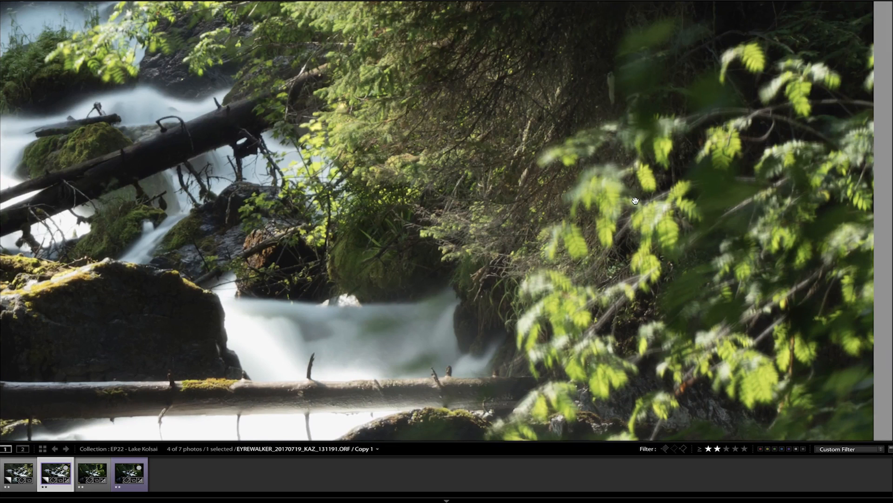
# Step: Compare magnified foliage and stream detail between photos 131190 and 131191, finishing with the whole frame of 131191
pyautogui.press('Left')
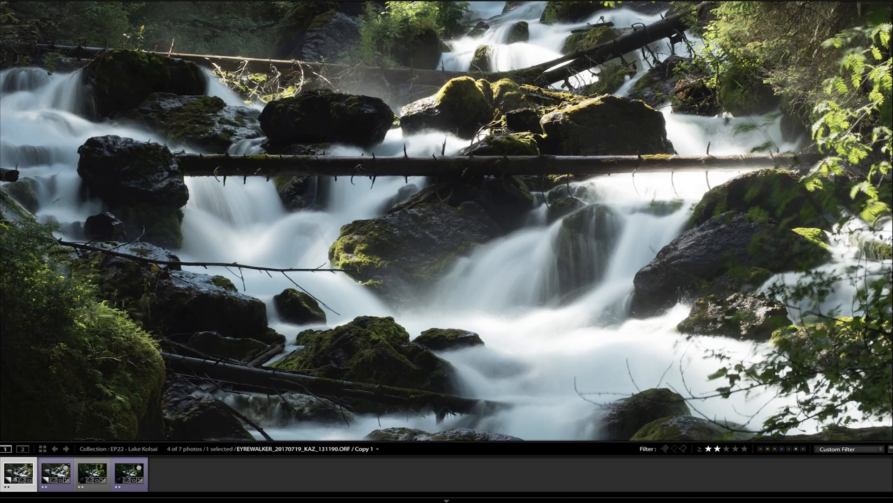
pyautogui.moveTo(710, 135); pyautogui.dragTo(516, 225)
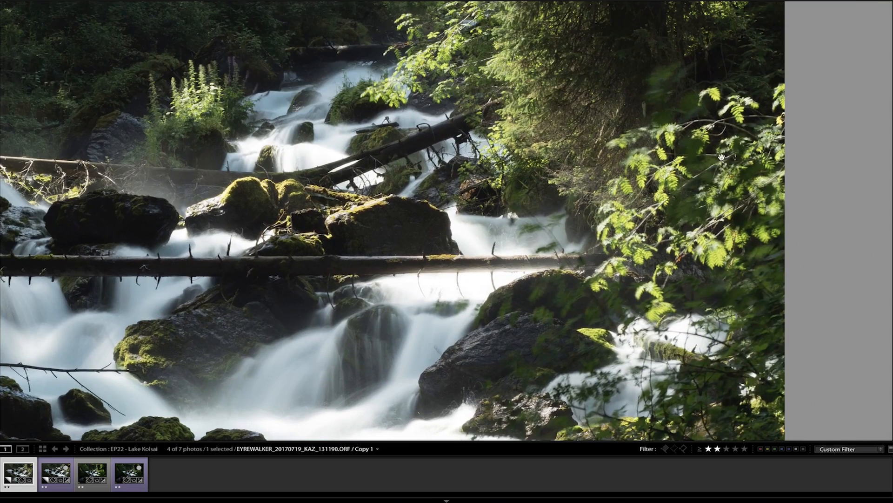
pyautogui.press('Right')
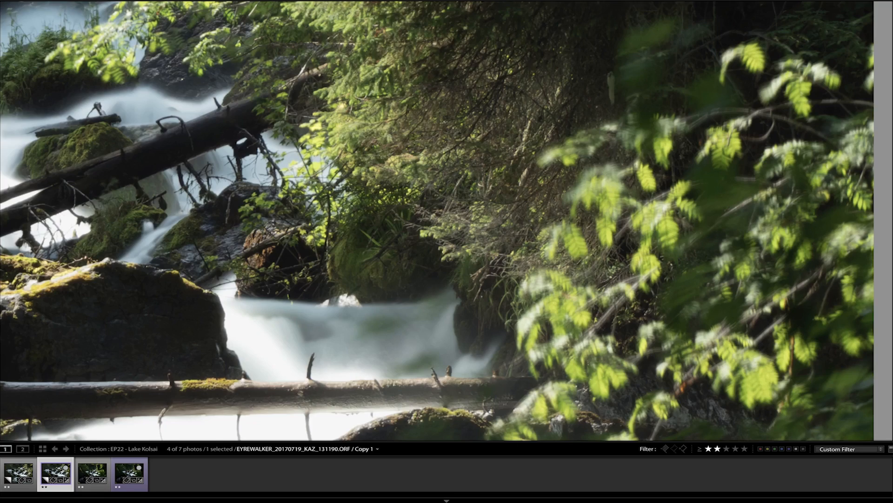
pyautogui.press('Left')
pyautogui.moveTo(483, 121); pyautogui.dragTo(469, 188)
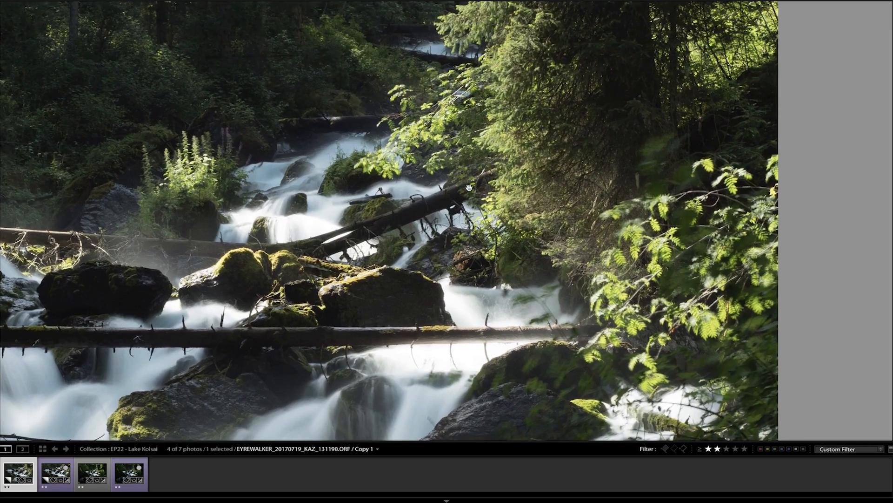
pyautogui.moveTo(508, 143); pyautogui.dragTo(681, 180)
pyautogui.moveTo(479, 232); pyautogui.dragTo(542, 217)
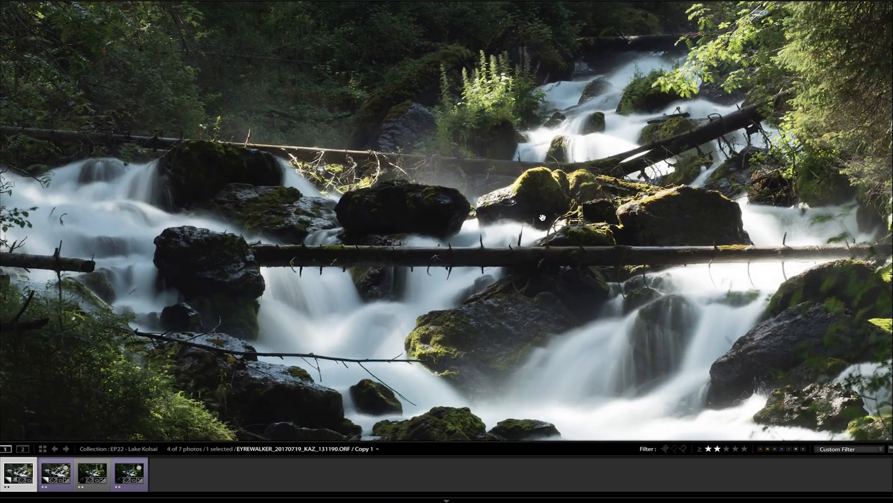
pyautogui.press('Right')
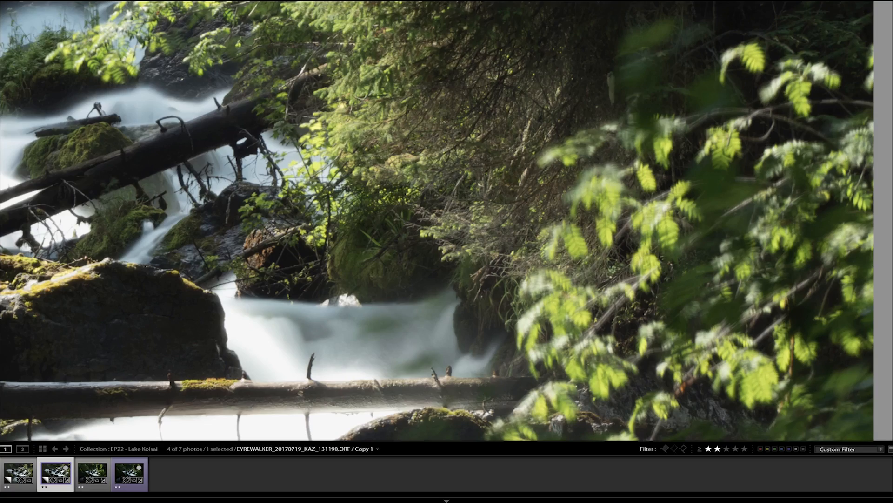
pyautogui.click(545, 191)
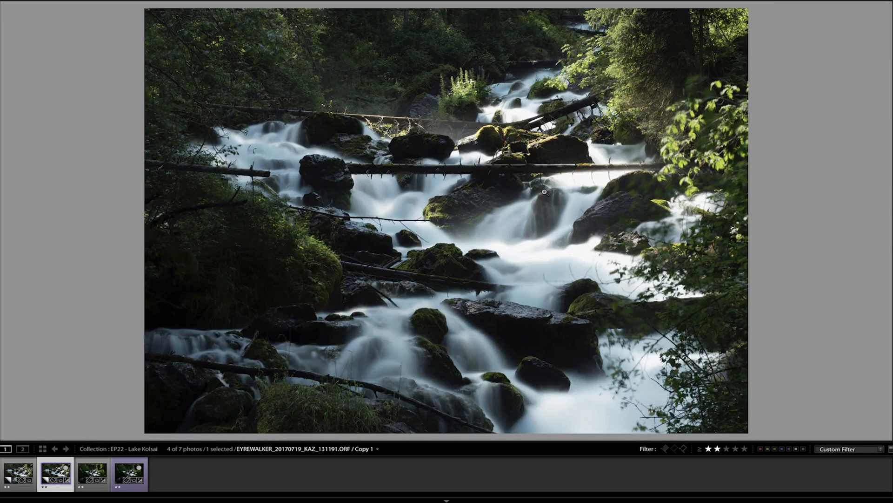
# Step: Bring back the editing panels and apply the Rock preset from the CEW - MOUNTAINS set to photo 131191
pyautogui.press('Tab')
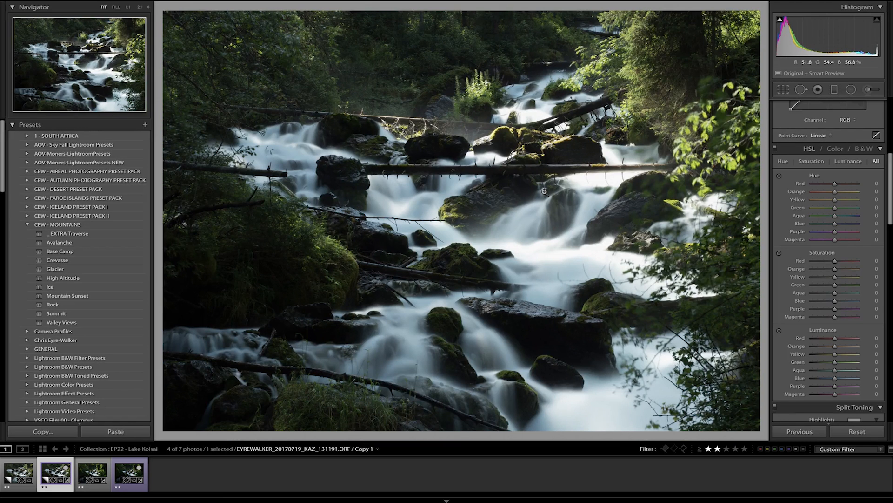
pyautogui.scroll(8, 834, 199)
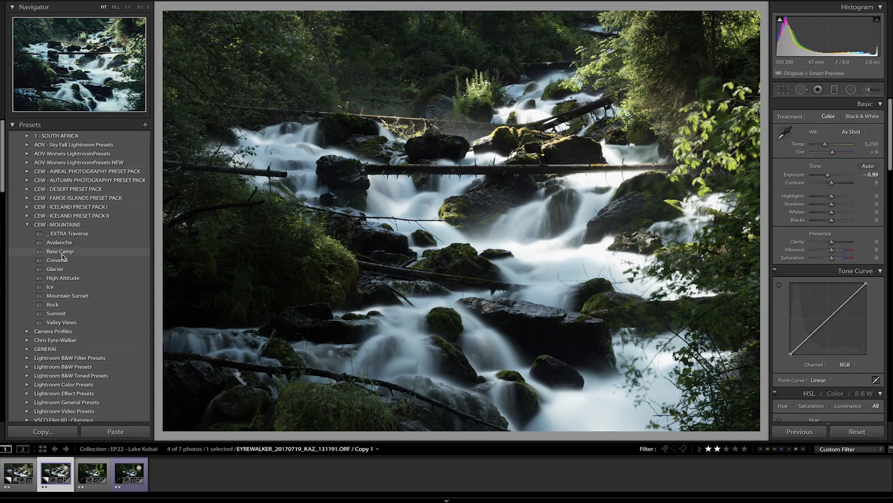
pyautogui.click(56, 306)
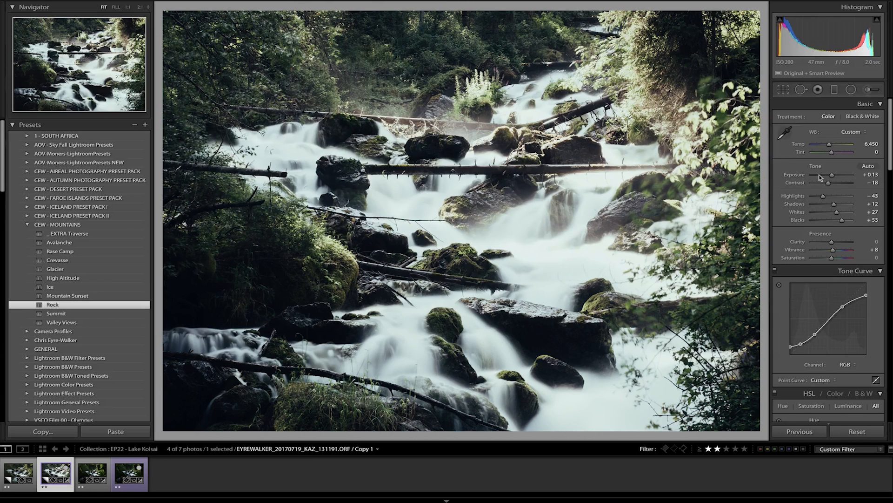
# Step: Set exposure to −0.25, highlights to −74 and shadows to +39, and check the water detail at 1:1
pyautogui.moveTo(832, 176); pyautogui.dragTo(817, 199)
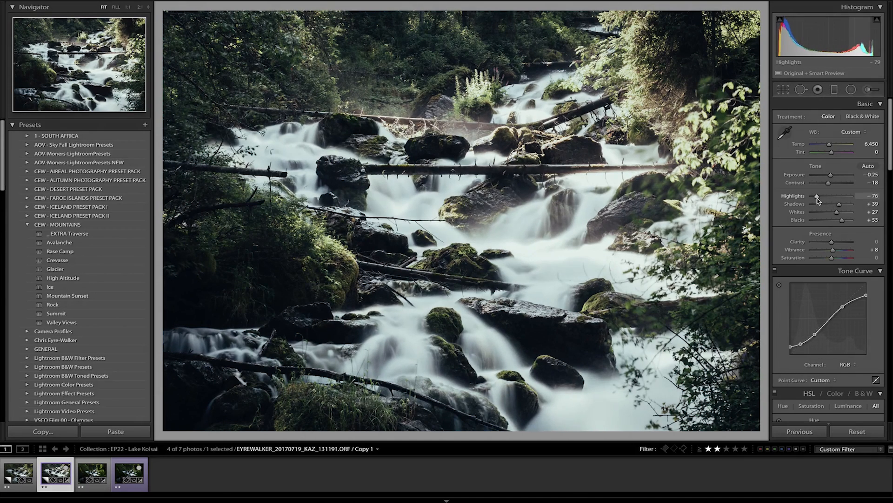
pyautogui.click(540, 252)
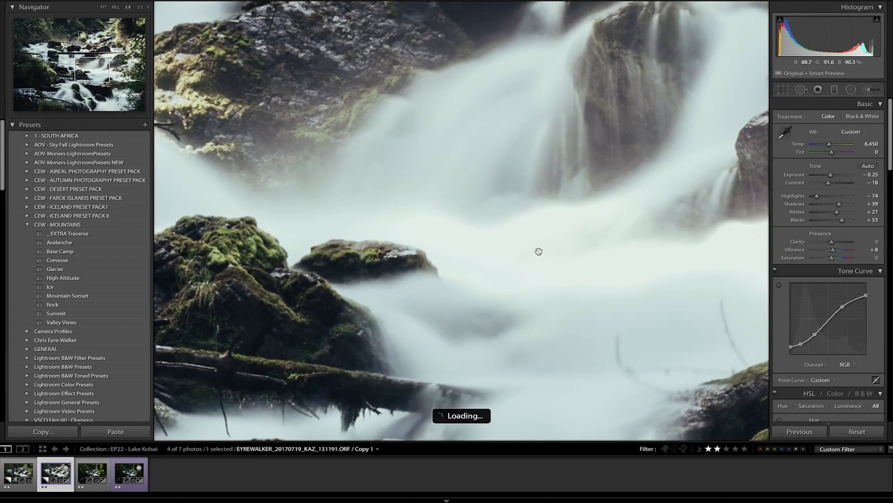
pyautogui.click(540, 252)
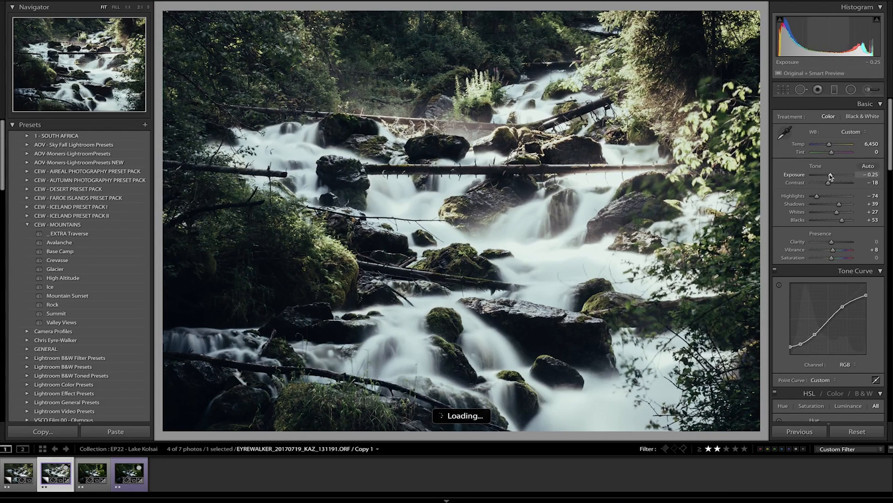
# Step: Try the exposure at +5.00, settle it at −0.50, and raise the blacks to +73
pyautogui.moveTo(831, 176); pyautogui.dragTo(865, 178)
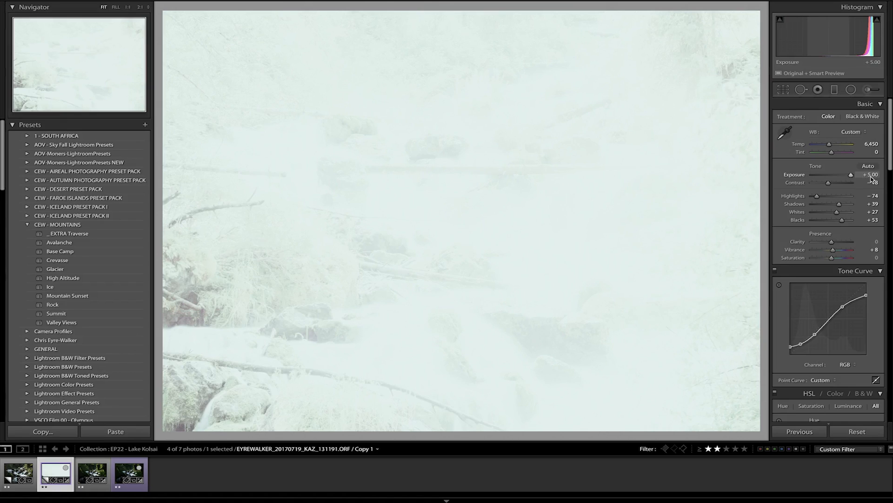
pyautogui.moveTo(851, 177); pyautogui.dragTo(829, 185)
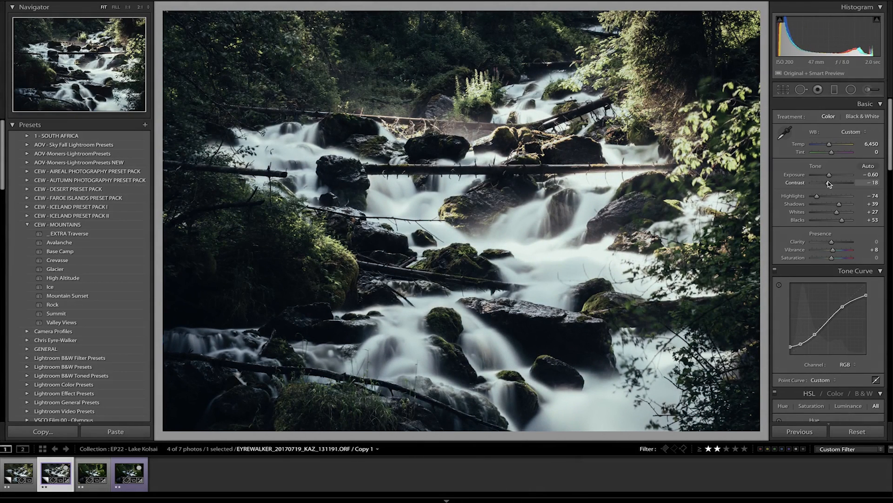
pyautogui.moveTo(829, 177); pyautogui.dragTo(831, 178)
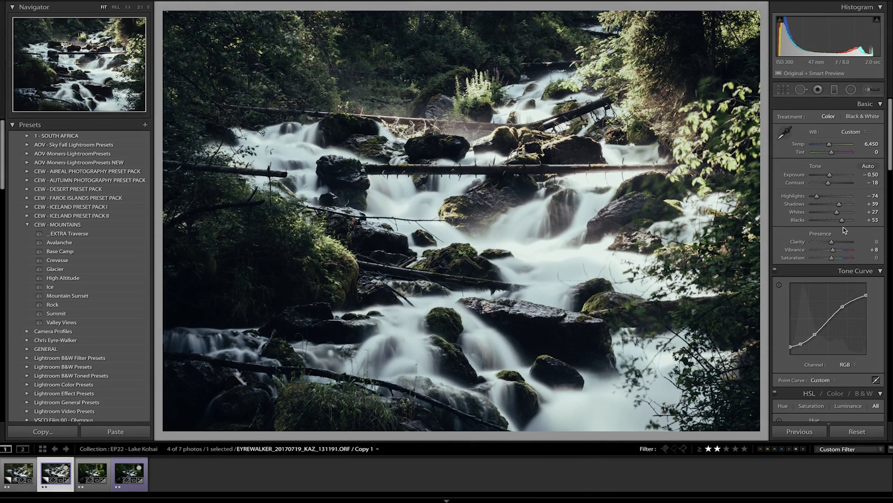
pyautogui.moveTo(842, 222); pyautogui.dragTo(846, 223)
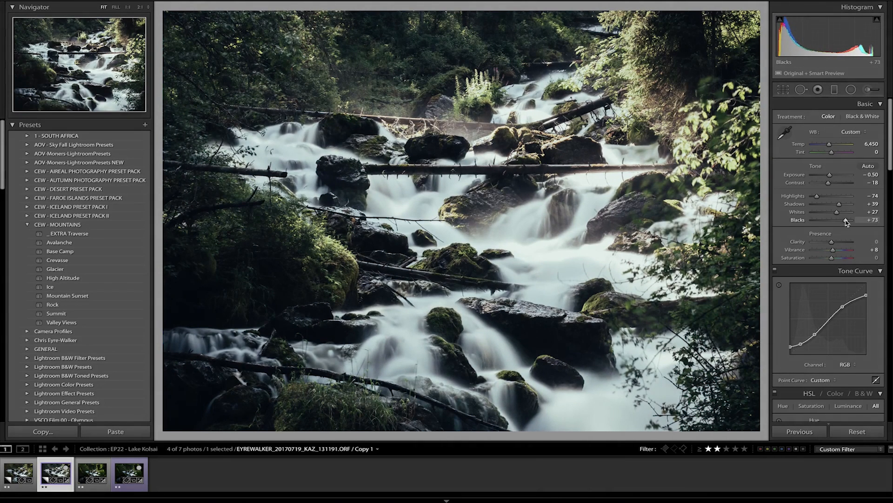
# Step: Shape the post-crop vignette with midpoint 25, feather 48 and highlights 69
pyautogui.scroll(-1, 846, 279)
pyautogui.scroll(-8, 846, 284)
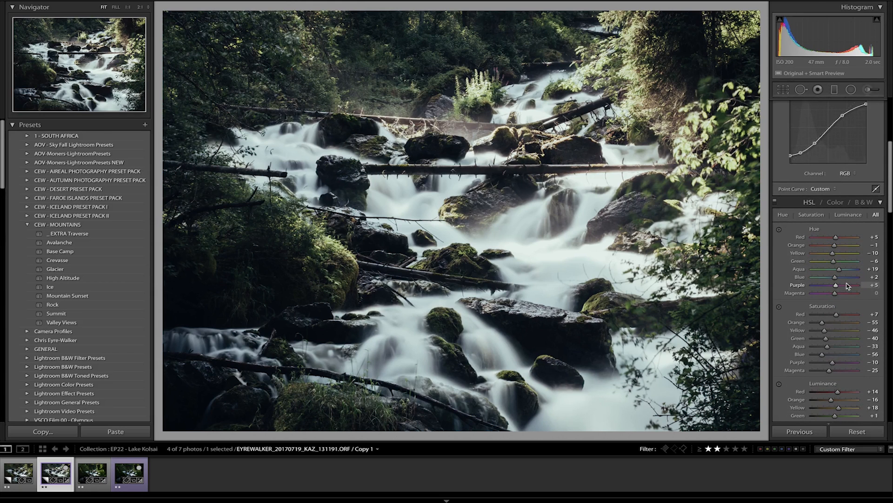
pyautogui.scroll(-1, 851, 351)
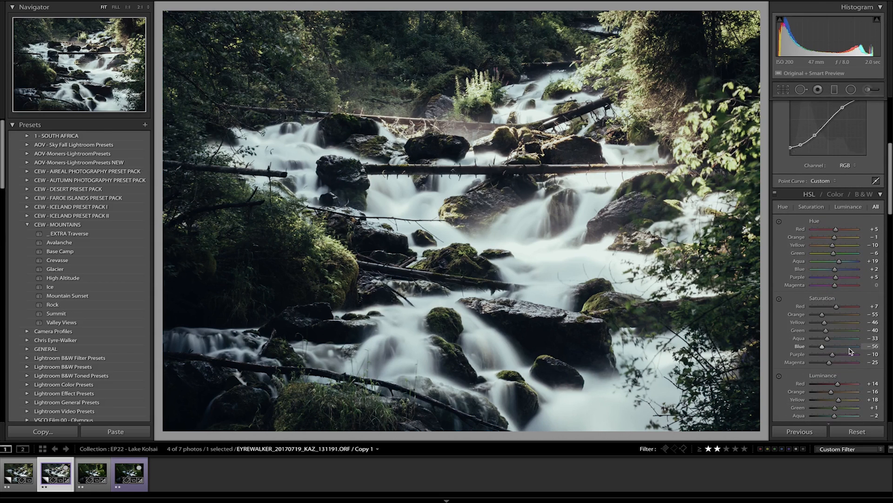
pyautogui.scroll(-5, 850, 352)
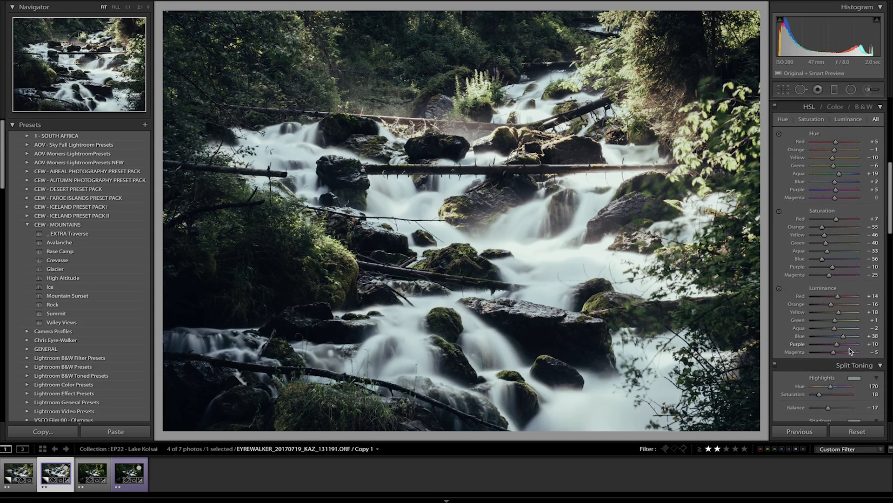
pyautogui.scroll(-20, 850, 351)
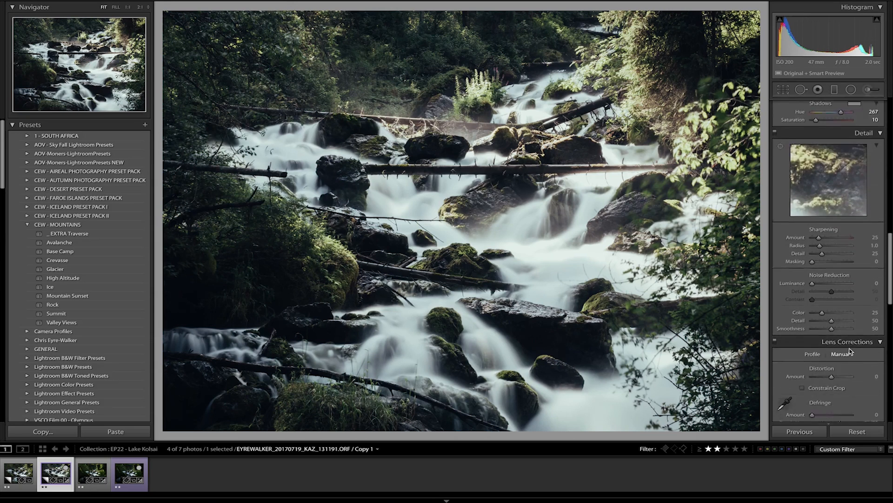
pyautogui.scroll(-14, 850, 351)
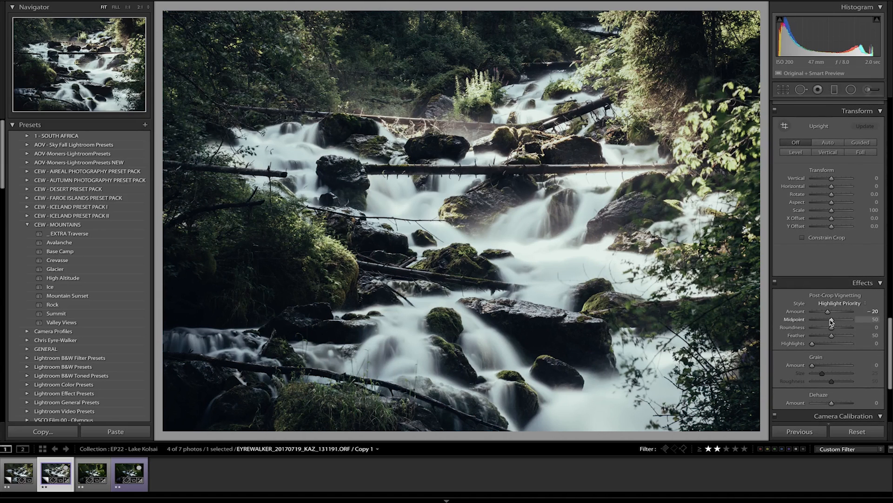
pyautogui.moveTo(831, 321); pyautogui.dragTo(839, 345)
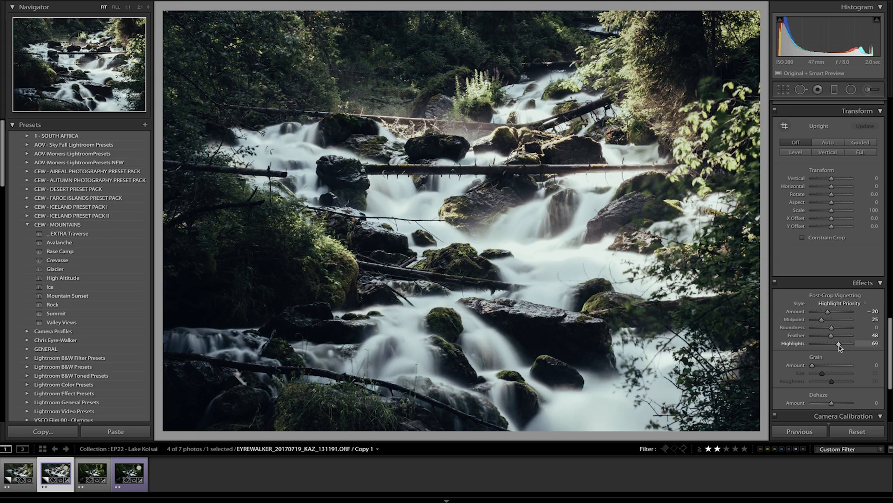
# Step: Set the dehaze amount to 10
pyautogui.click(876, 403)
pyautogui.write('10')
pyautogui.press('Return')
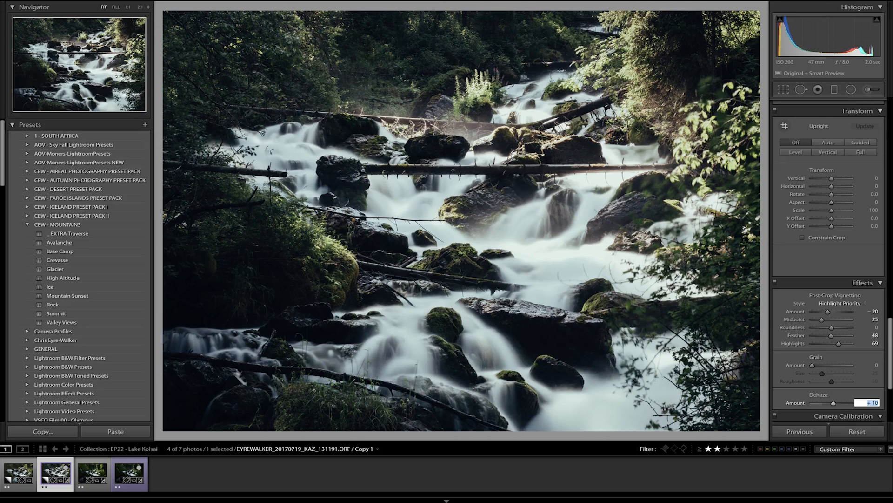
pyautogui.press('Return')
# Step: Set yellow saturation to −26 and green saturation to −29, then yellow hue to −1 and green hue to −8
pyautogui.scroll(5, 854, 274)
pyautogui.scroll(10, 854, 273)
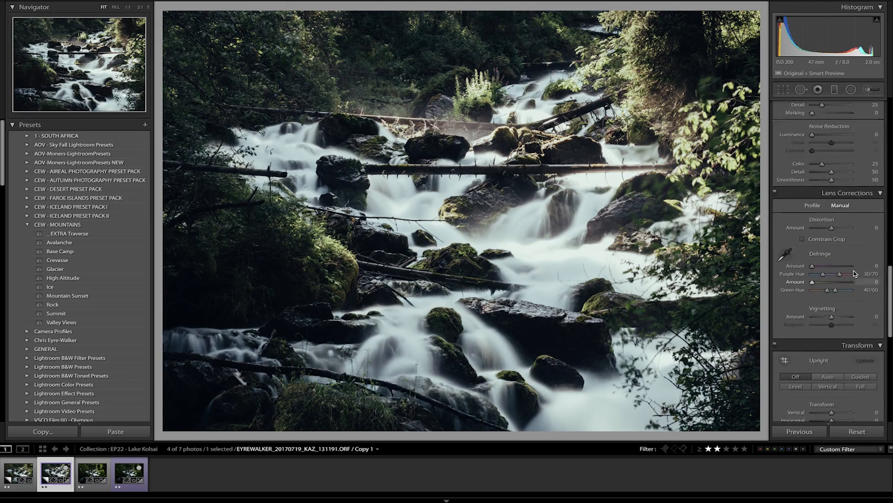
pyautogui.scroll(8, 854, 274)
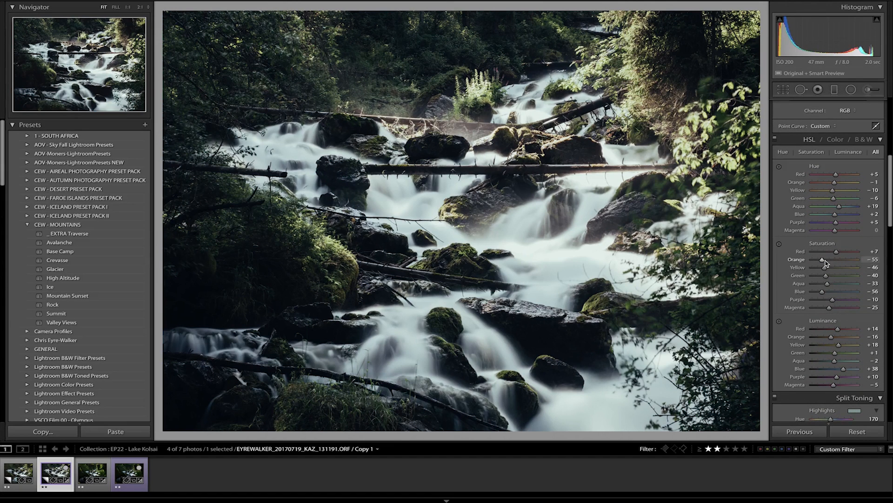
pyautogui.moveTo(825, 267); pyautogui.dragTo(828, 277)
pyautogui.moveTo(833, 199); pyautogui.dragTo(833, 192)
# Step: Draw a large circular radial filter with an inverted mask, centred on the rocks in the middle of the stream
pyautogui.scroll(1, 838, 272)
pyautogui.scroll(10, 838, 272)
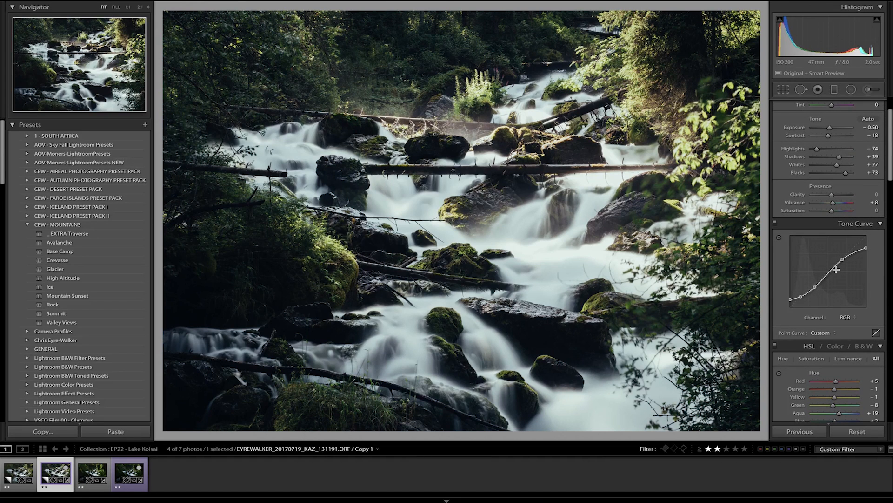
pyautogui.click(851, 89)
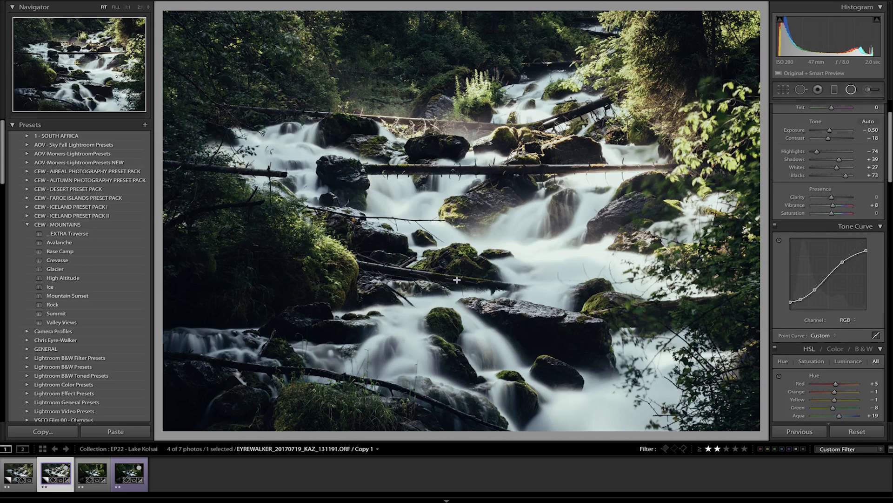
pyautogui.moveTo(460, 285); pyautogui.dragTo(677, 460)
pyautogui.moveTo(452, 290); pyautogui.dragTo(460, 298)
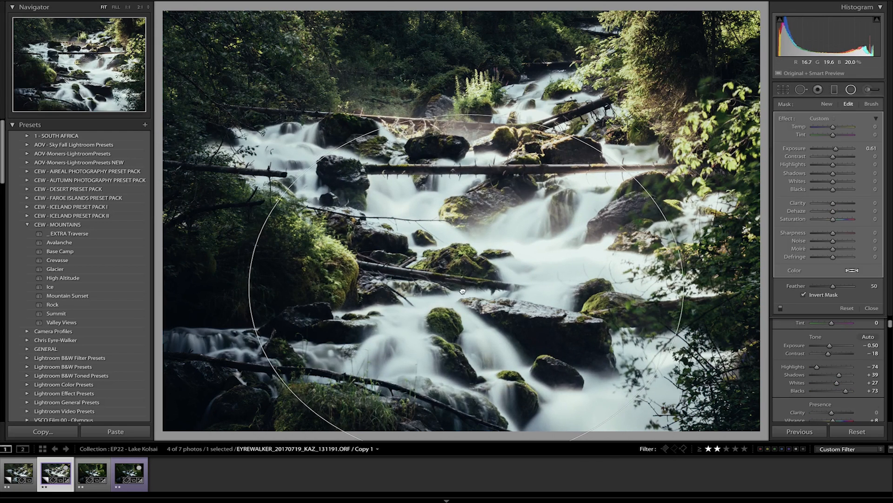
# Step: Reset the radial filter's exposure to 0 and set its contrast to −7, highlights to 3 and shadows to 20
pyautogui.doubleClick(800, 151)
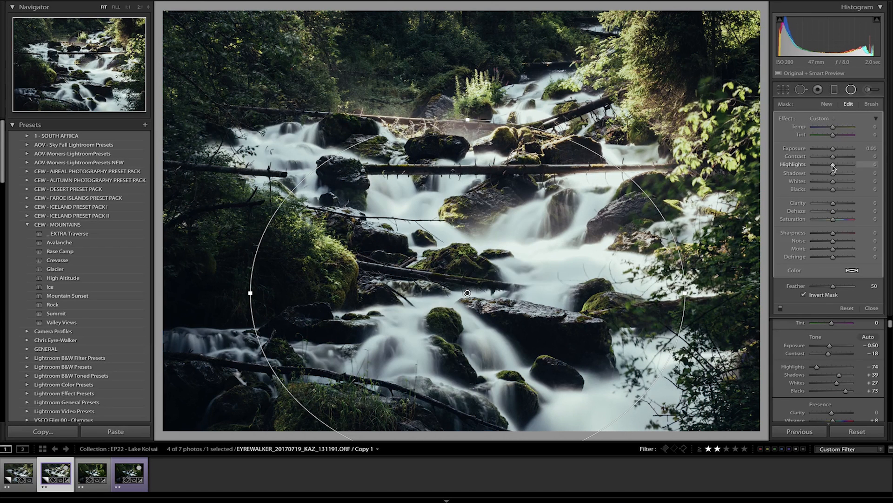
pyautogui.moveTo(833, 165); pyautogui.dragTo(833, 165)
pyautogui.moveTo(834, 175); pyautogui.dragTo(844, 174)
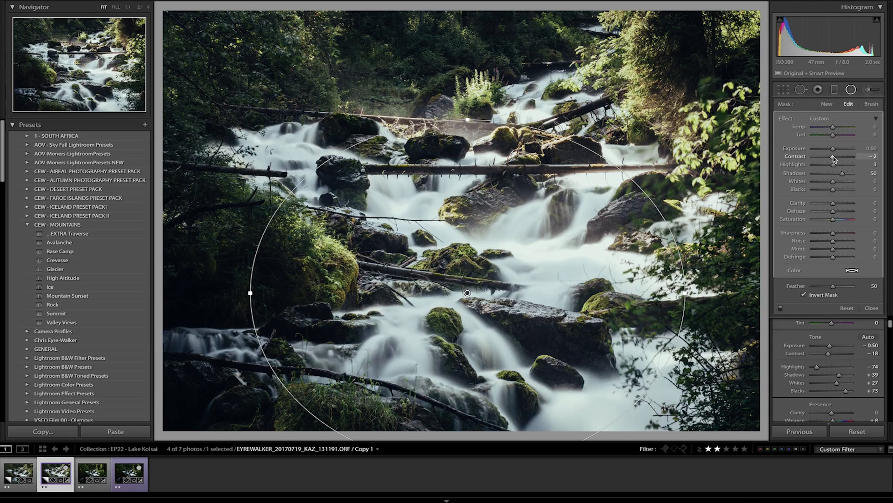
pyautogui.moveTo(834, 177); pyautogui.dragTo(836, 177)
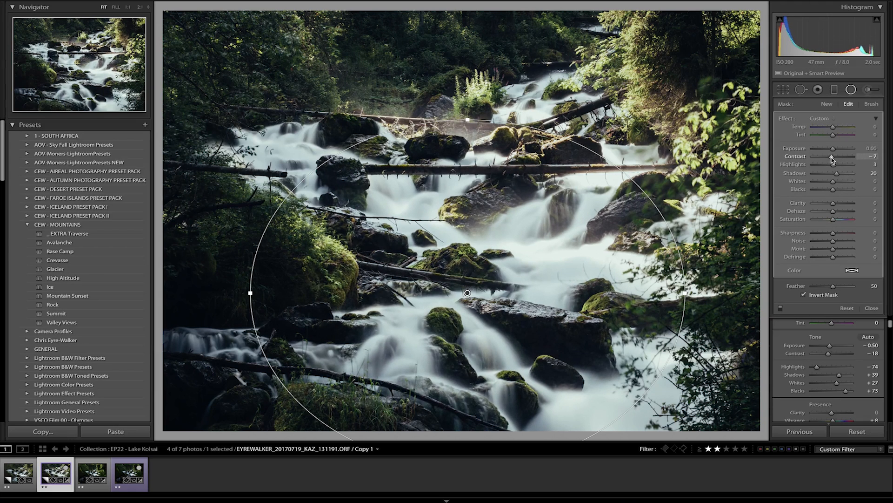
pyautogui.press('Return')
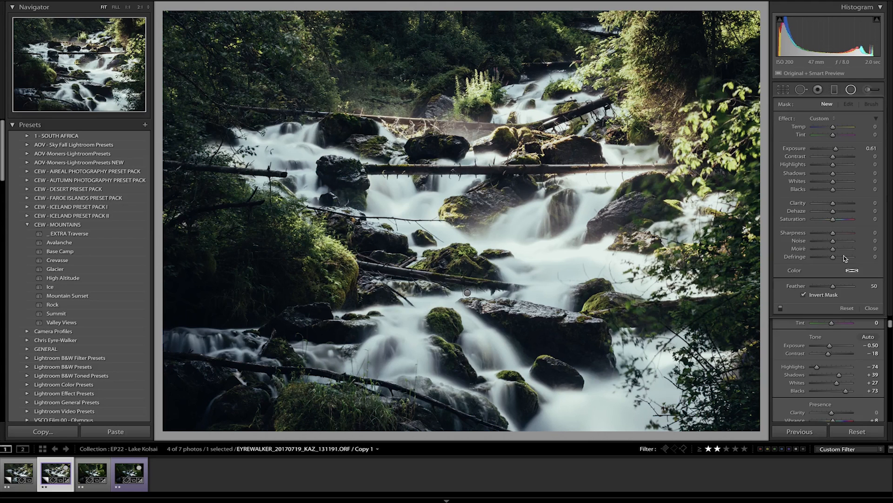
# Step: Add a second large inverted radial filter over the central falls, with exposure at 0 and clarity at 15
pyautogui.scroll(-5, 843, 293)
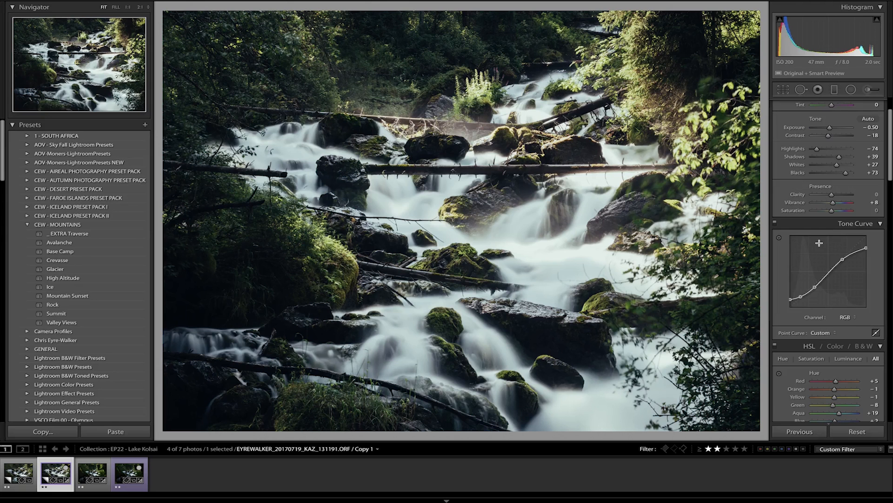
pyautogui.scroll(5, 819, 242)
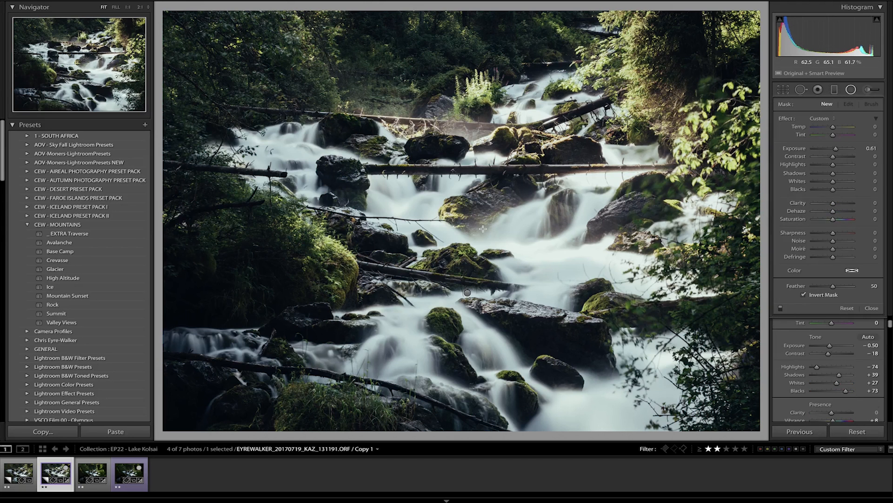
pyautogui.moveTo(483, 228); pyautogui.dragTo(567, 377)
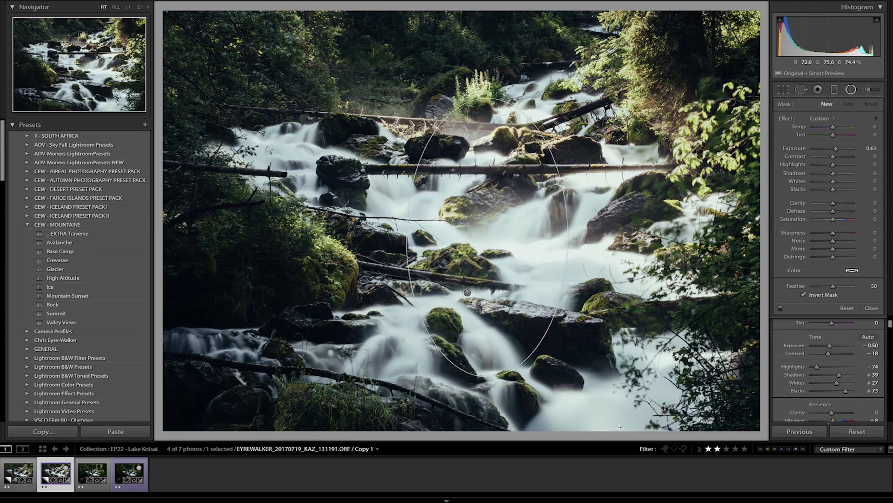
pyautogui.moveTo(620, 426); pyautogui.dragTo(684, 458)
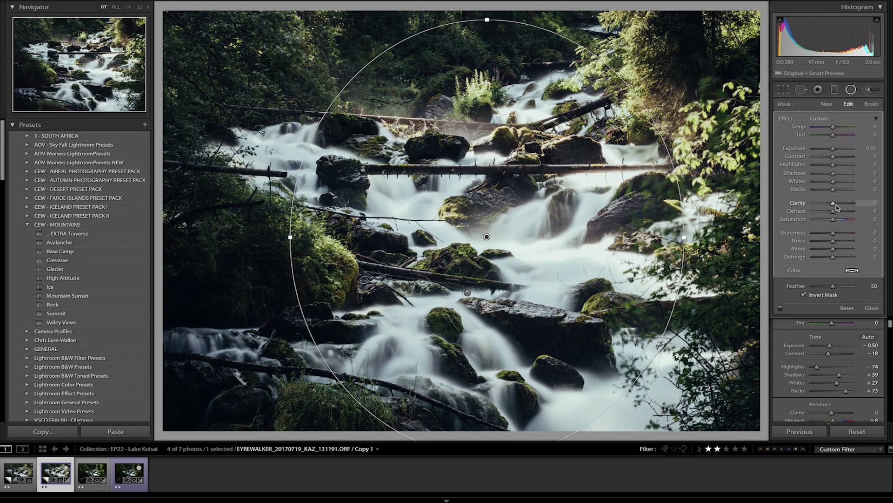
pyautogui.moveTo(827, 206); pyautogui.dragTo(837, 206)
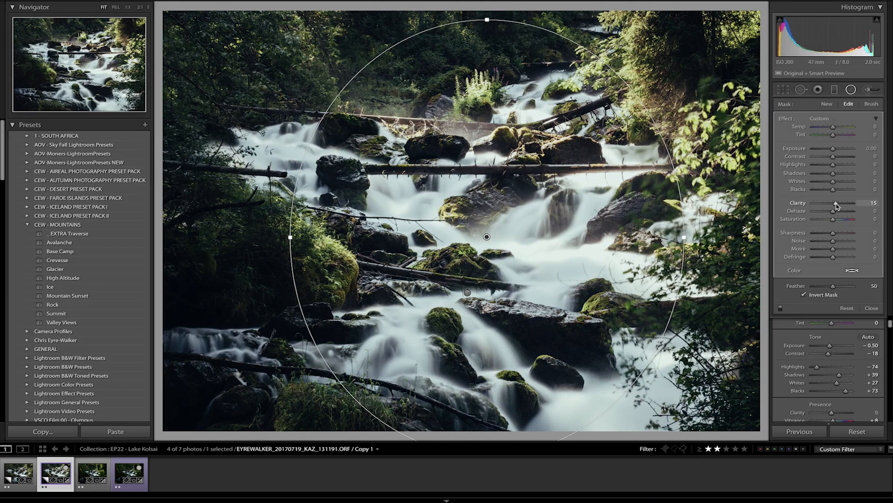
pyautogui.press('Return')
pyautogui.press('Return')
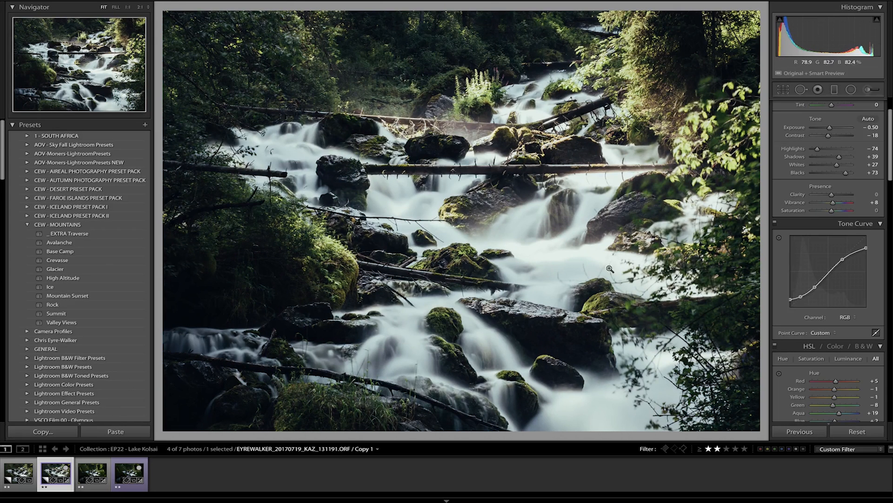
# Step: Add a point near the highlight end of the tone curve, lower the white endpoint, and set contrast to −29 and whites to +46
pyautogui.click(856, 252)
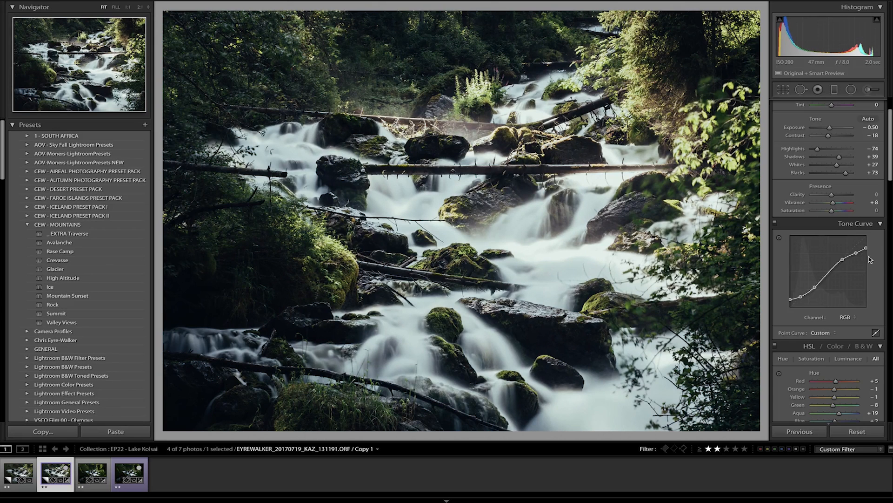
pyautogui.hotkey('ctrl', 'z')
pyautogui.moveTo(858, 250)
pyautogui.mouseDown()
pyautogui.moveTo(865, 252)
pyautogui.moveTo(857, 254)
pyautogui.mouseUp()
pyautogui.moveTo(867, 252); pyautogui.dragTo(867, 252)
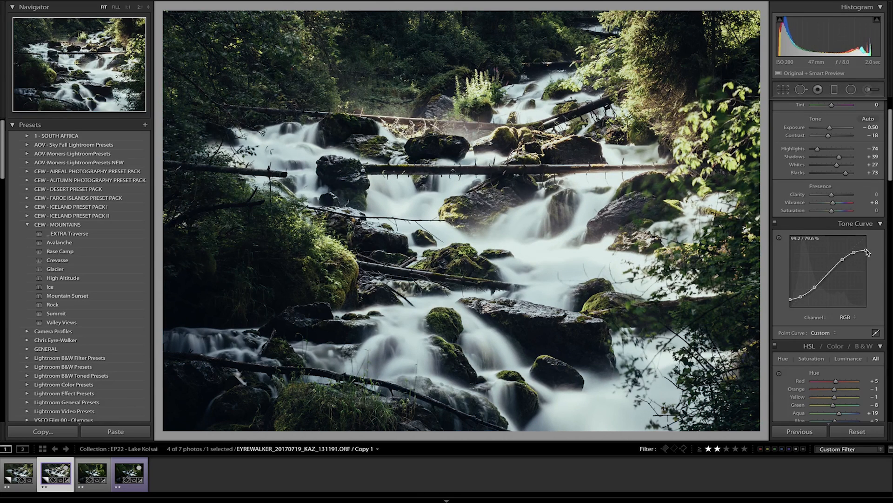
pyautogui.moveTo(838, 165); pyautogui.dragTo(842, 166)
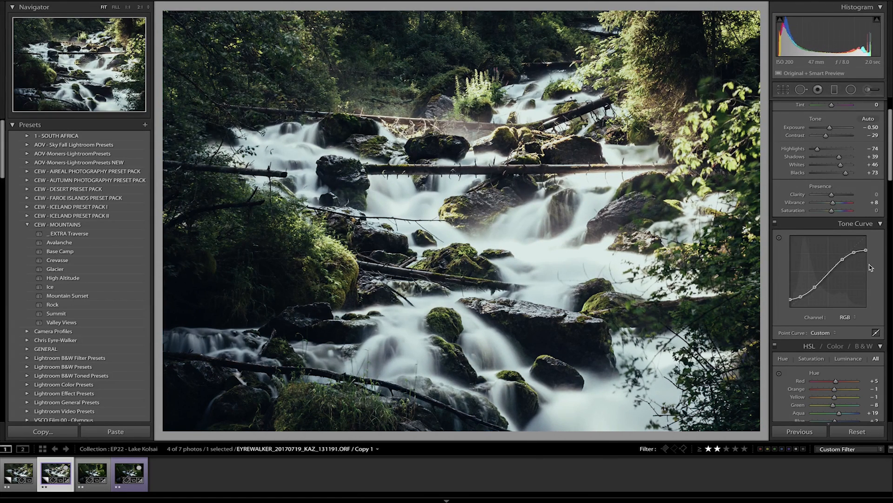
# Step: Set yellow saturation to −32 and green saturation to −38, with luminance at yellow +2, green −7, aqua −30 and blue −23
pyautogui.scroll(-5, 869, 309)
pyautogui.scroll(-2, 869, 307)
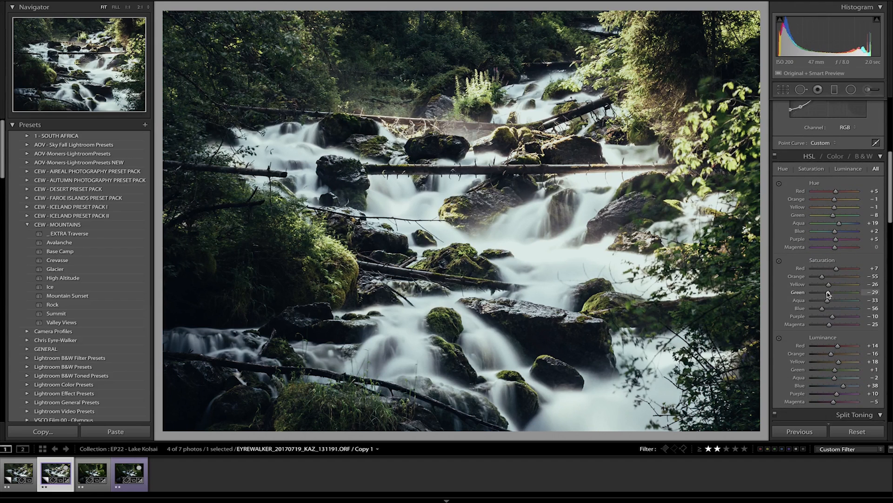
pyautogui.moveTo(828, 293); pyautogui.dragTo(830, 288)
pyautogui.scroll(-1, 845, 397)
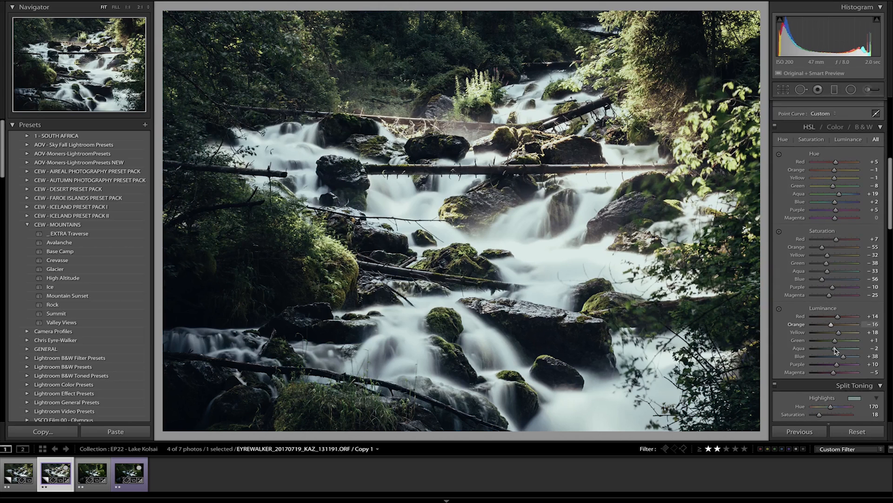
pyautogui.moveTo(843, 357); pyautogui.dragTo(833, 333)
pyautogui.doubleClick(834, 333)
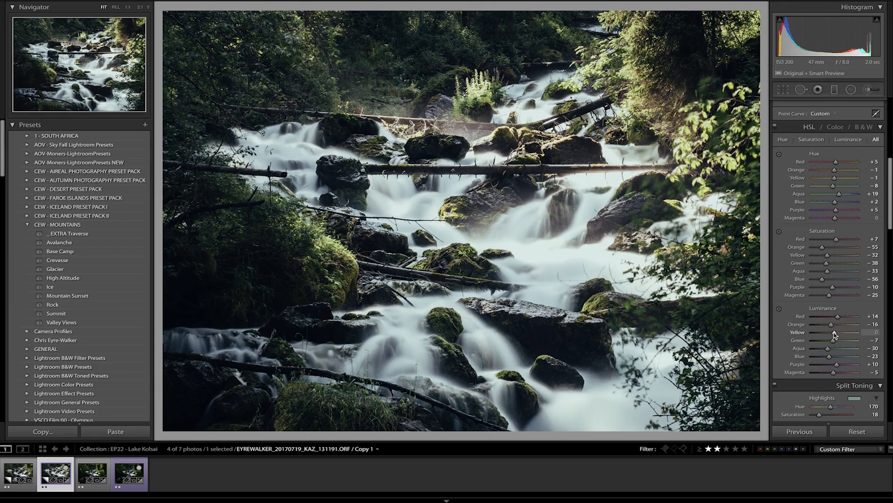
# Step: Fine-tune the hue and reduce the saturation of the split-toning highlights
pyautogui.scroll(-3, 858, 366)
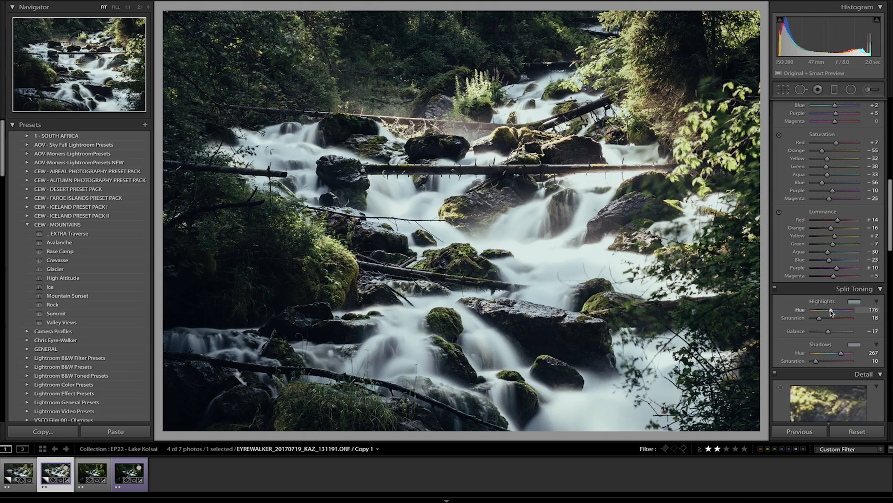
pyautogui.moveTo(819, 318); pyautogui.dragTo(830, 313)
pyautogui.moveTo(819, 318); pyautogui.dragTo(818, 320)
# Step: Compare the edited photo 131191 with the unedited photo 131190
pyautogui.scroll(10, 838, 298)
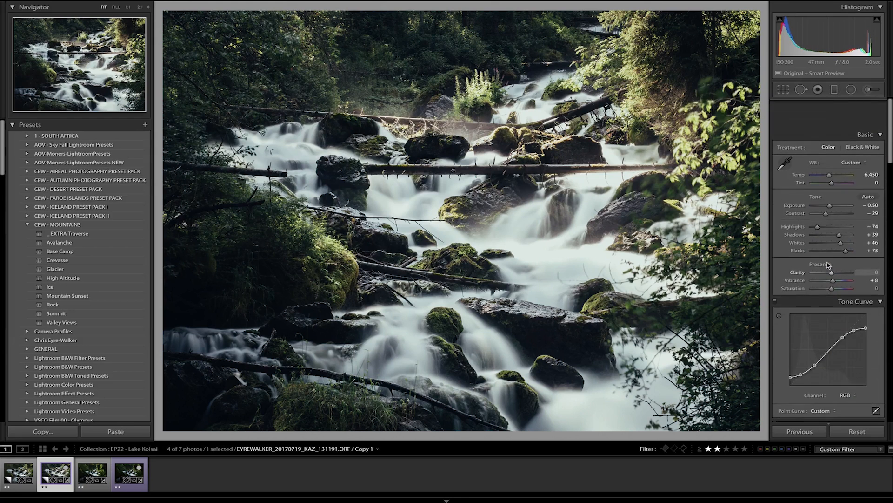
pyautogui.scroll(-1, 854, 284)
pyautogui.scroll(-2, 854, 285)
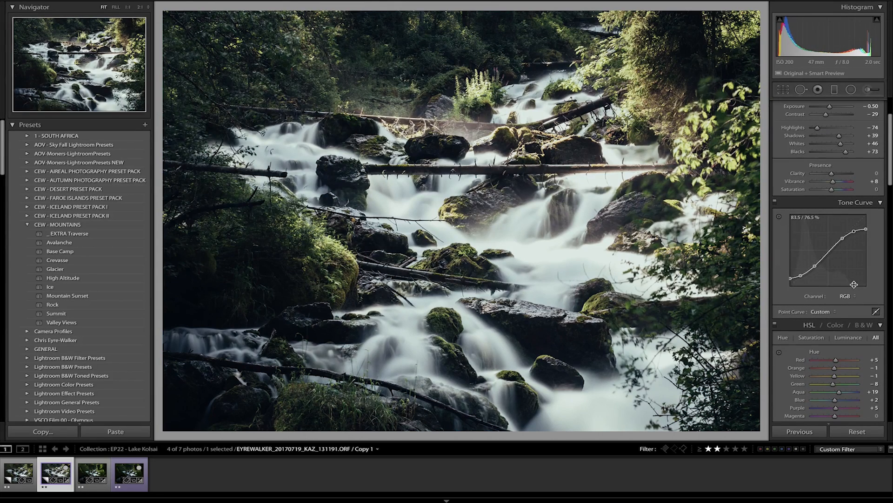
pyautogui.press('Left')
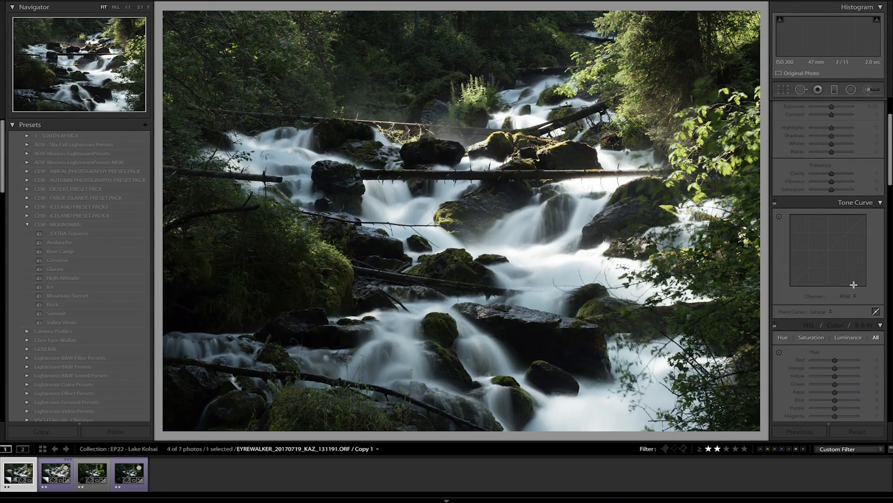
pyautogui.press('Right')
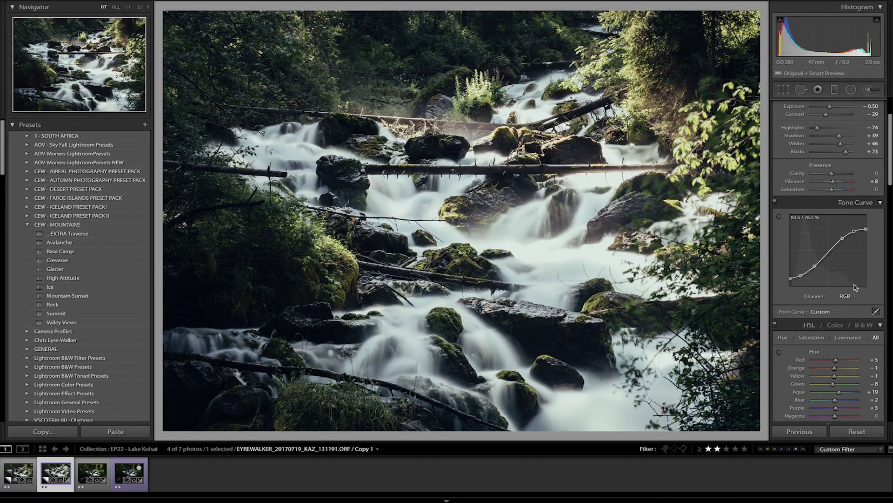
# Step: Copy all develop settings from photo 131191 onto photo 131190 and set the exposure there to +0.49
pyautogui.press('super+shift+c')
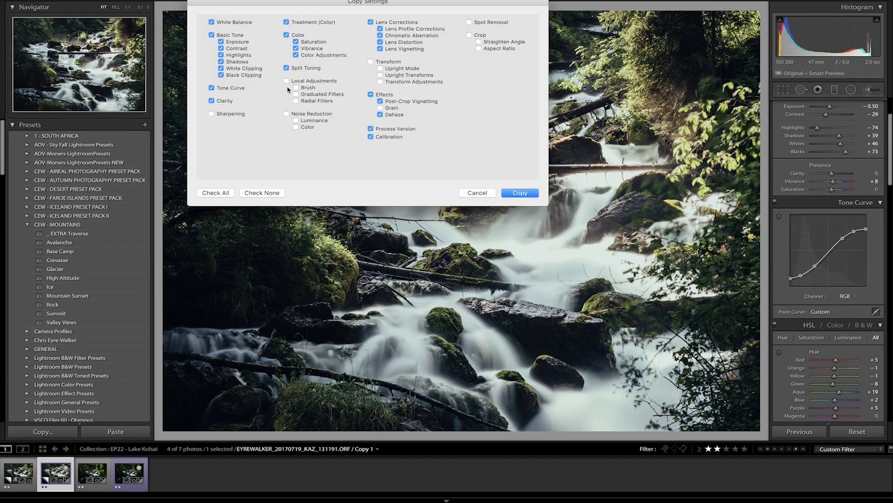
pyautogui.click(222, 195)
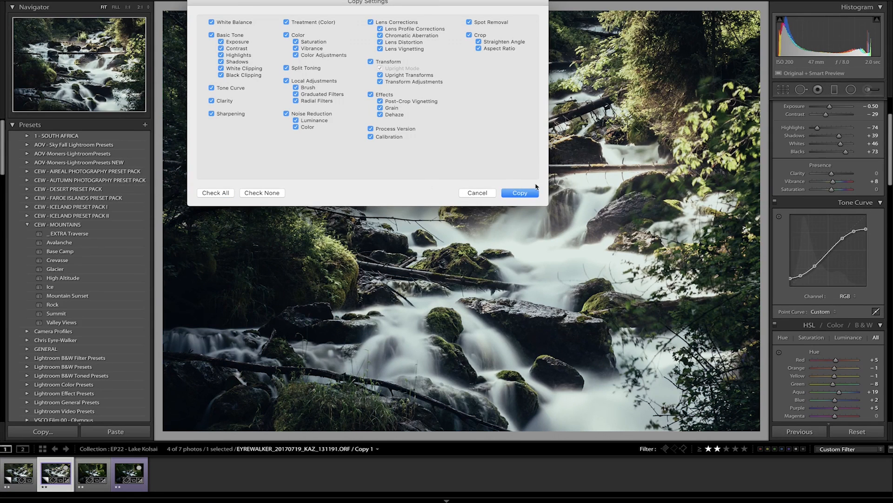
pyautogui.click(515, 193)
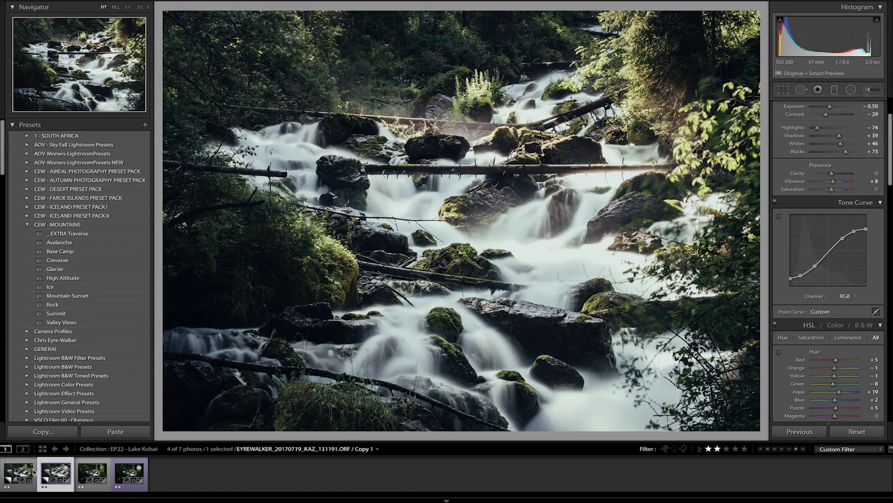
pyautogui.click(17, 474)
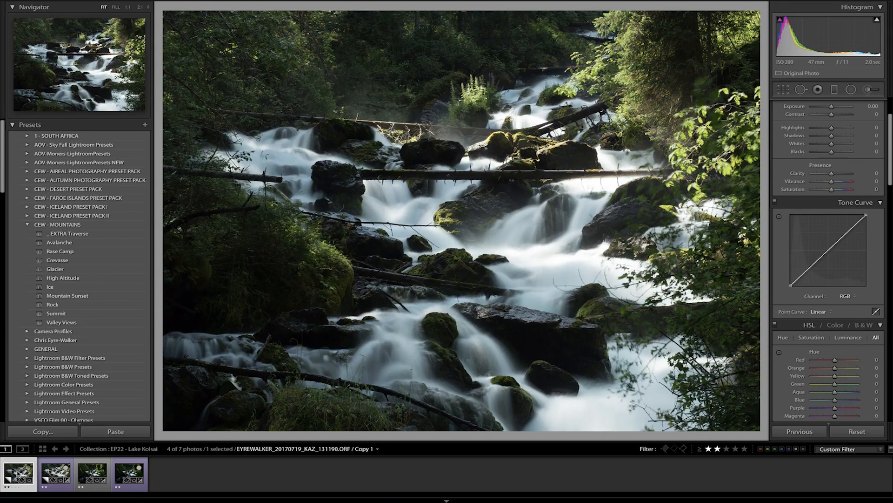
pyautogui.hotkey('ctrl', 'shift', 'v')
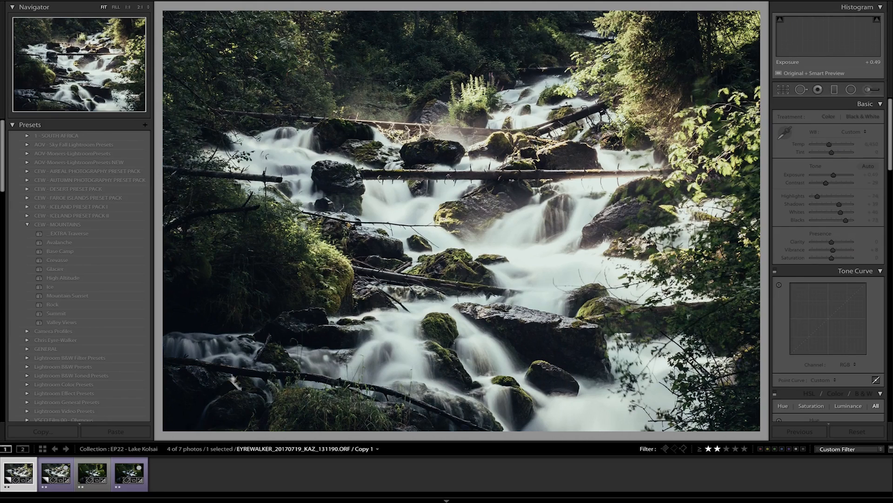
# Step: Examine the mossy rocks in photo 131191 at 1:1 and return to the wider view
pyautogui.press('Right')
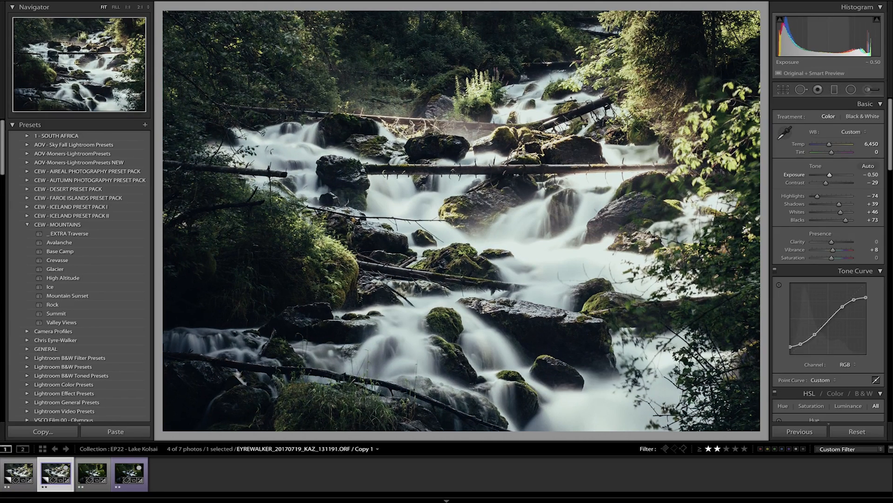
pyautogui.click(515, 249)
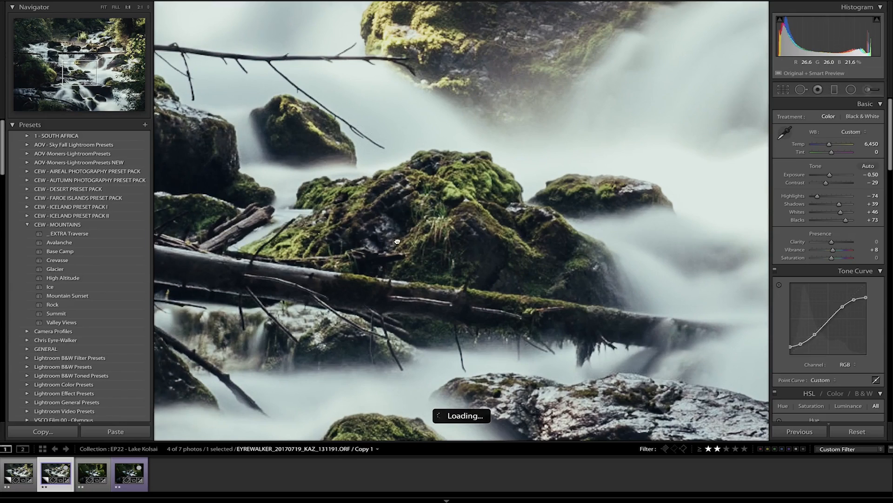
pyautogui.moveTo(399, 242); pyautogui.dragTo(569, 252)
pyautogui.click(524, 263)
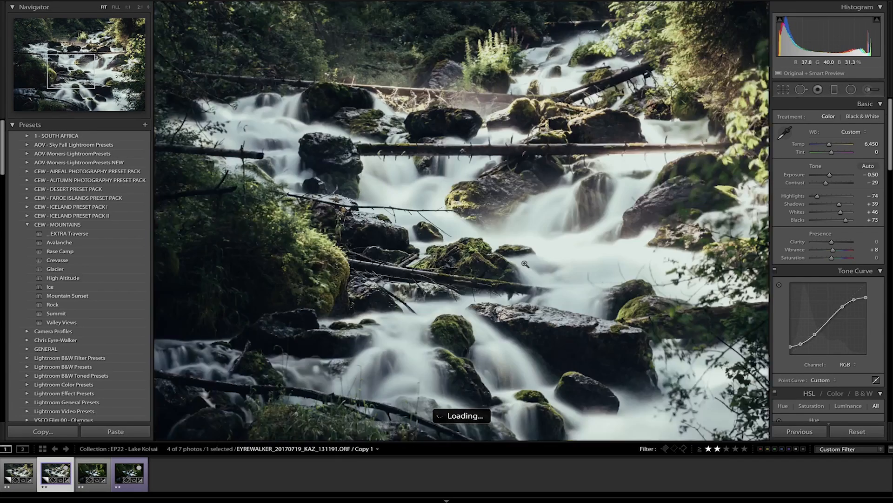